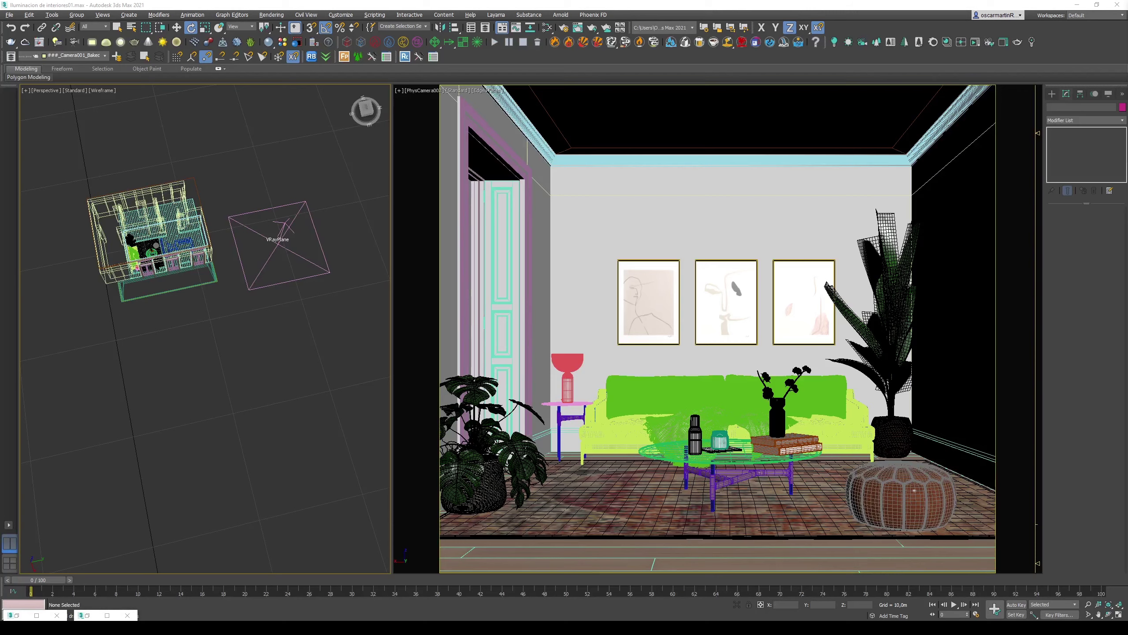
Add a Dome-type VRayLight, VRayLight001, beside the room in the Top view
click(92, 42)
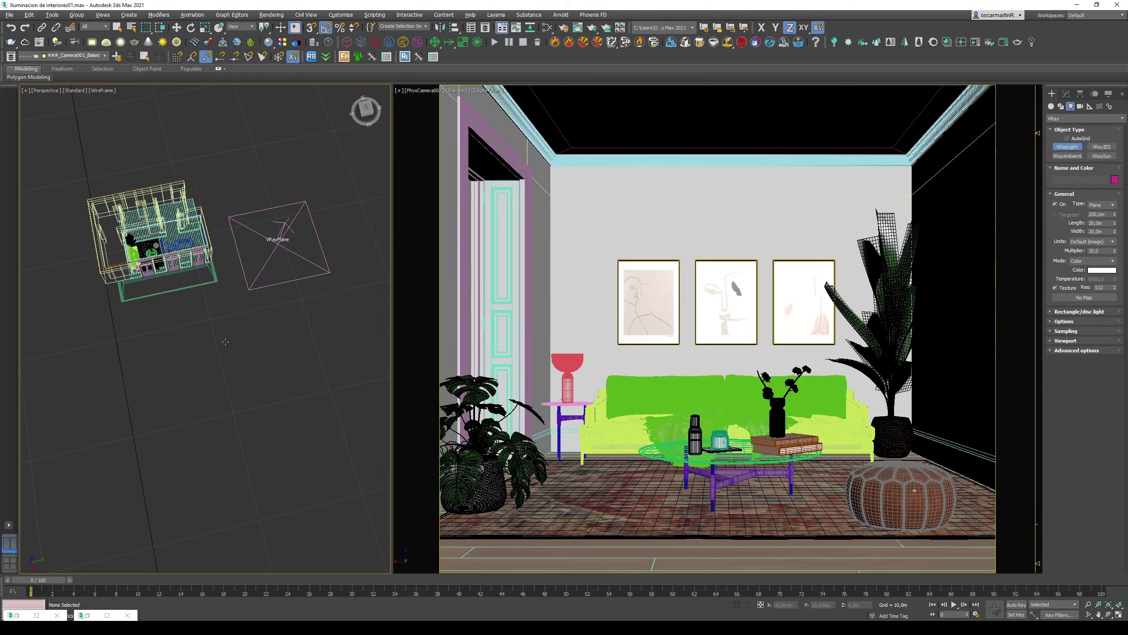
key(t)
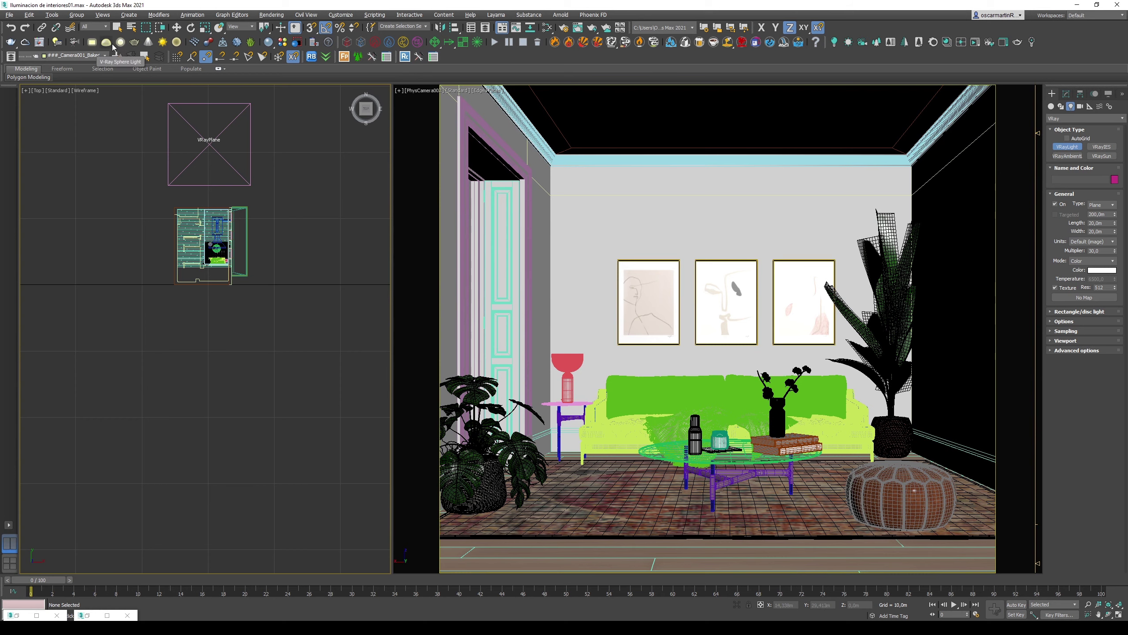
click(1071, 107)
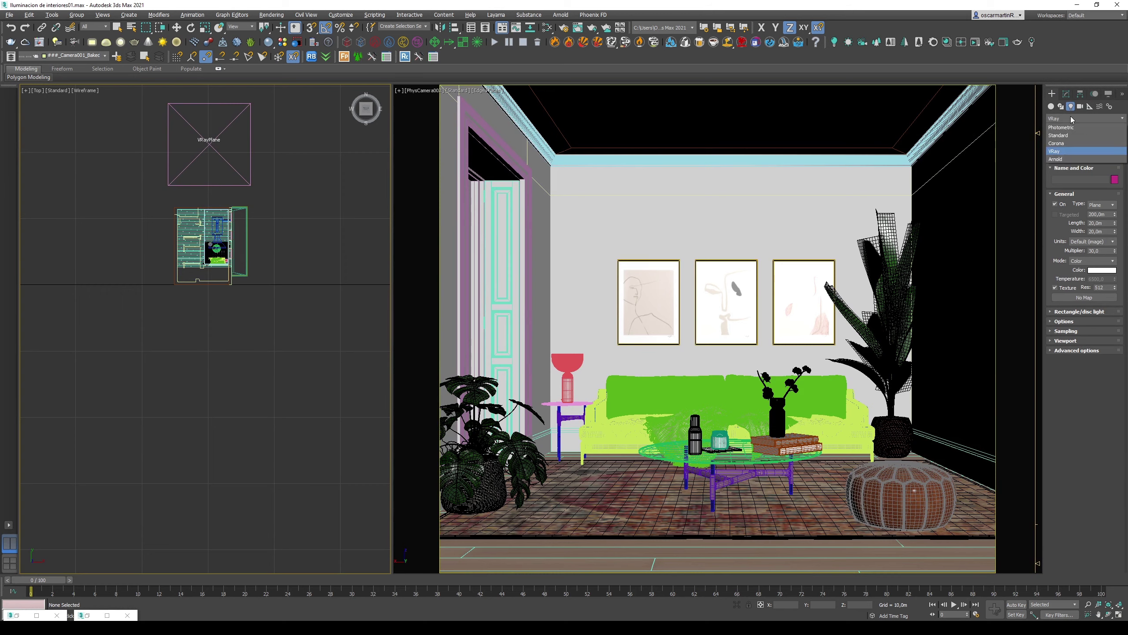
click(1080, 149)
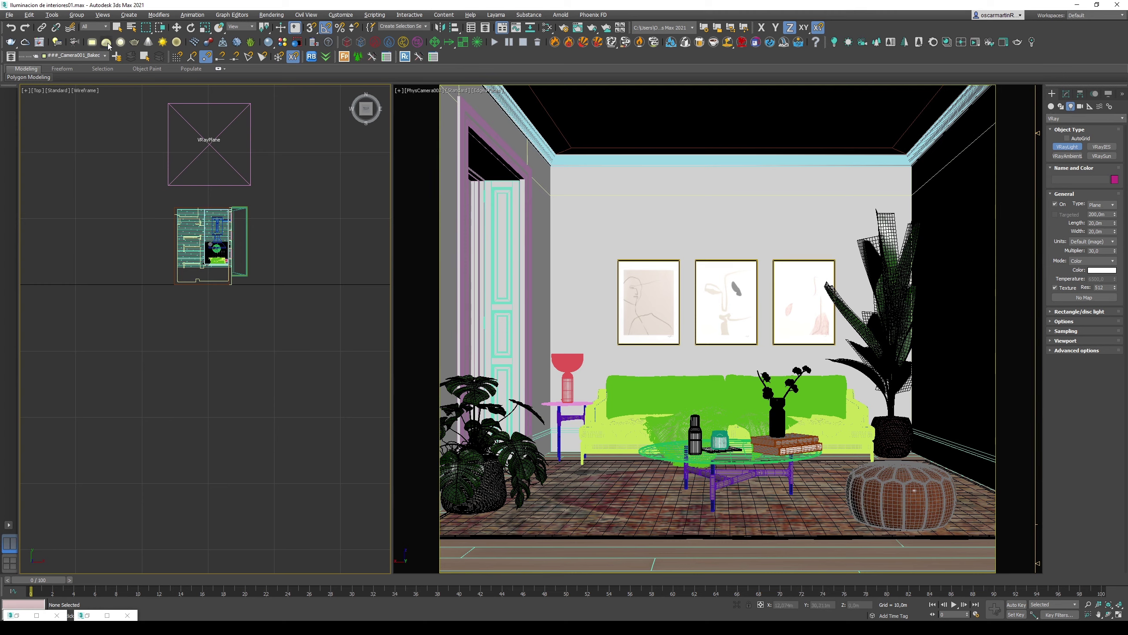
click(136, 245)
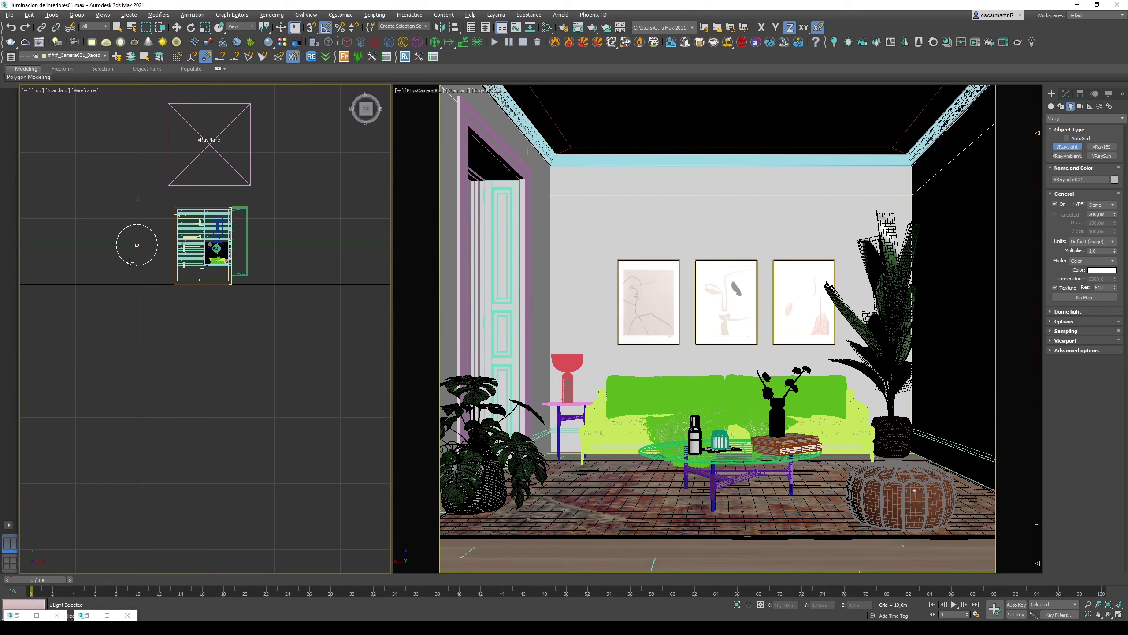
click(1100, 205)
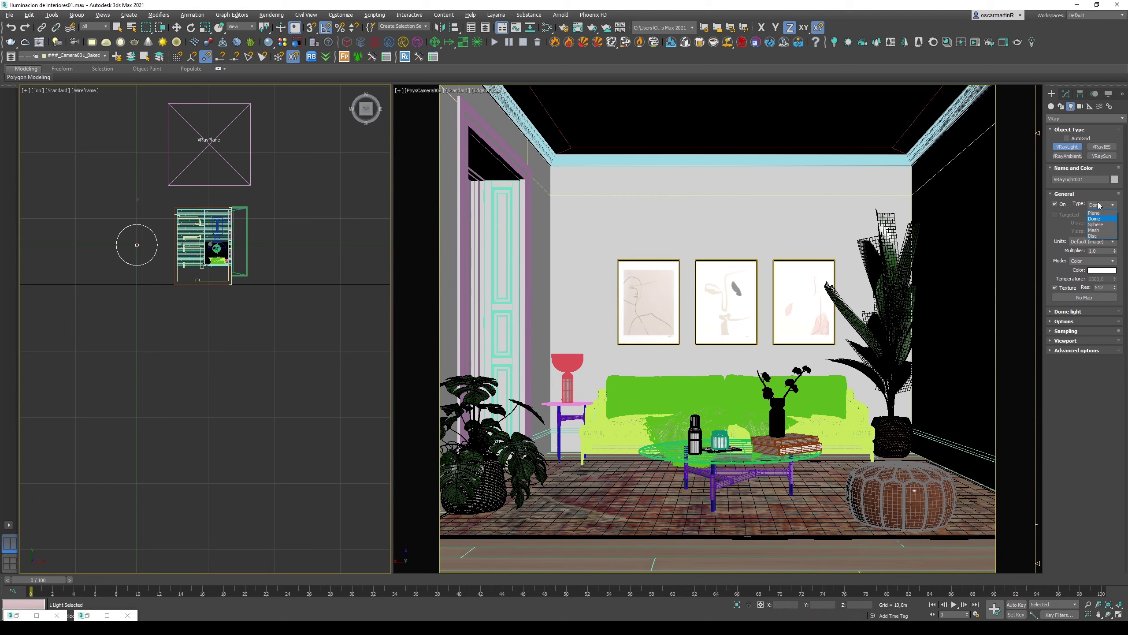
key(e)
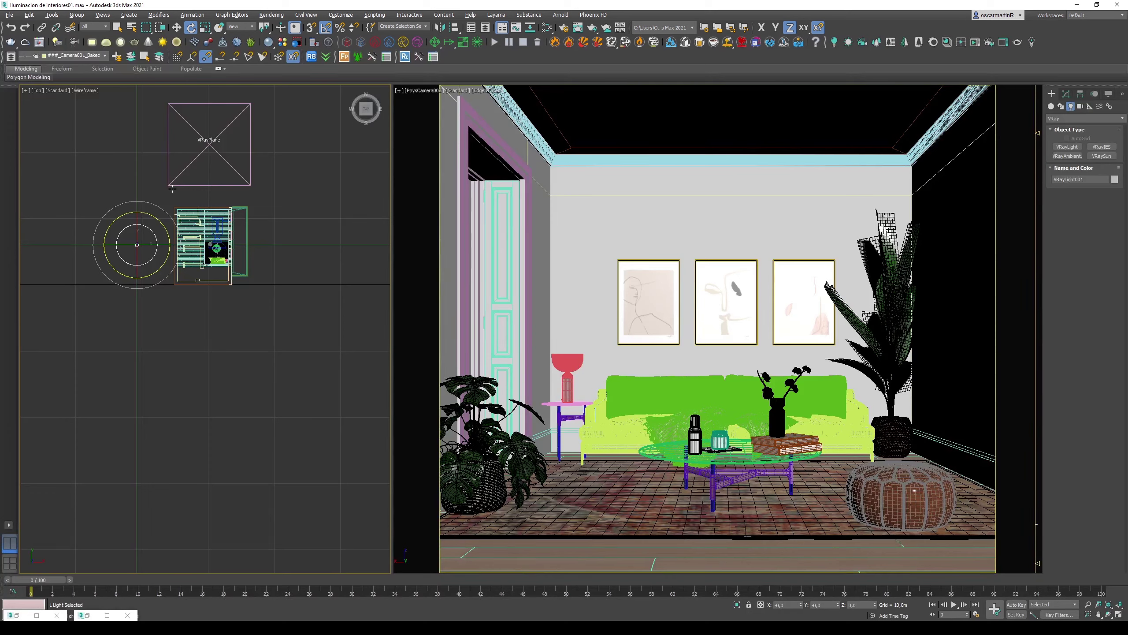
Enable Spherical (full dome) on VRayLight001 in the Modify panel and close the Slate Material Editor
click(1066, 94)
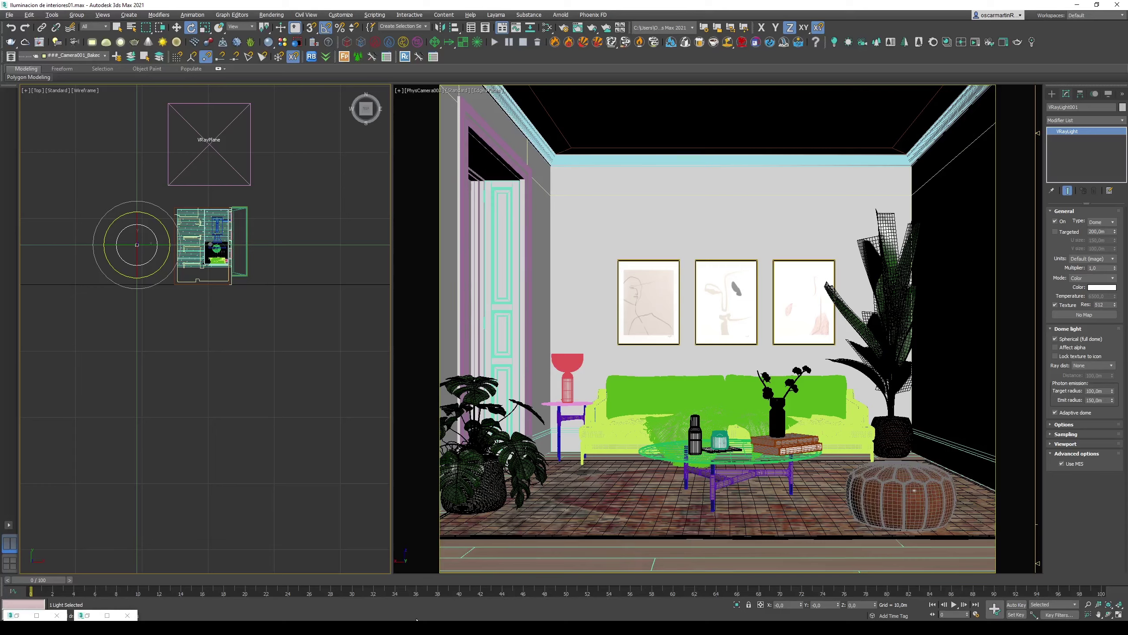
click(18, 616)
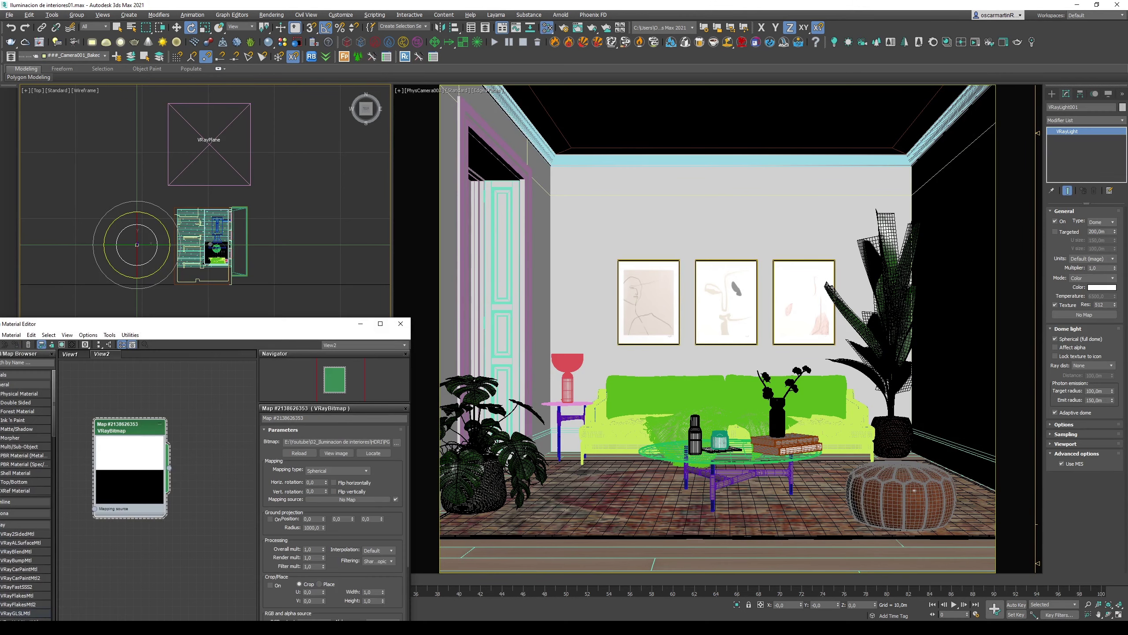
click(400, 323)
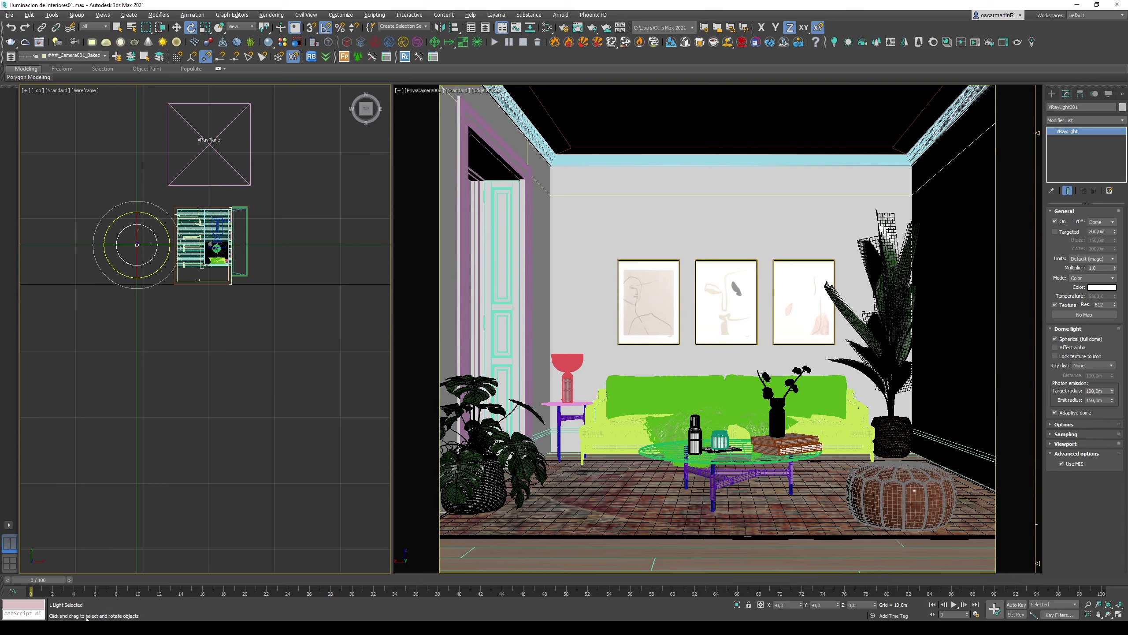
Render the camera view and select the Exposure correction layer in the V-Ray Frame Buffer
key(shift+q)
drag(759, 105, 809, 85)
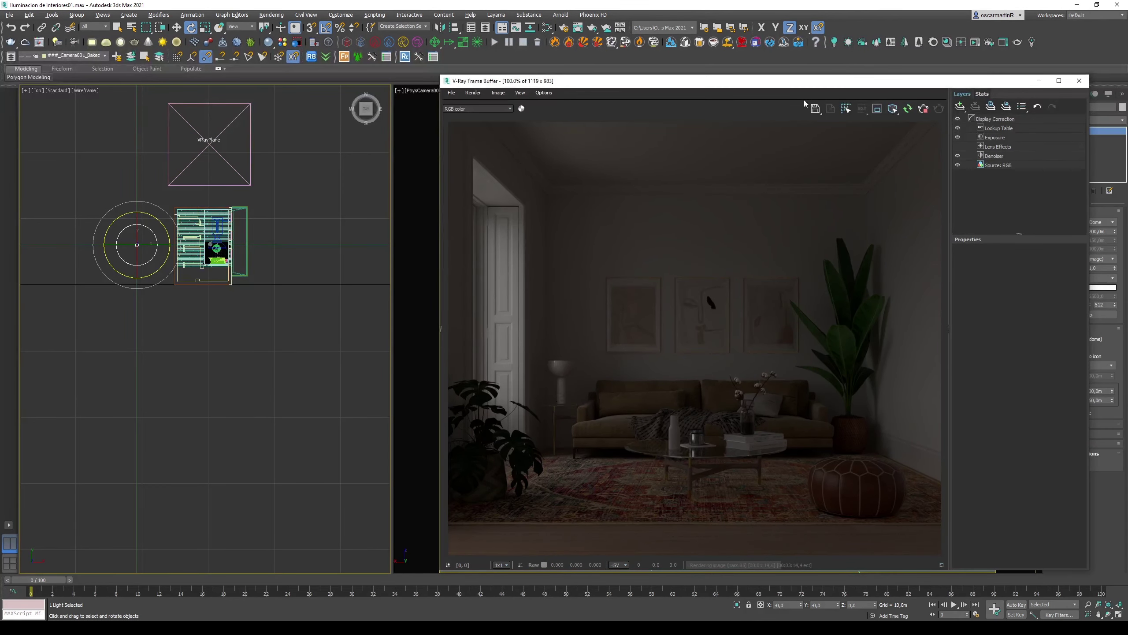
click(1000, 130)
click(1000, 138)
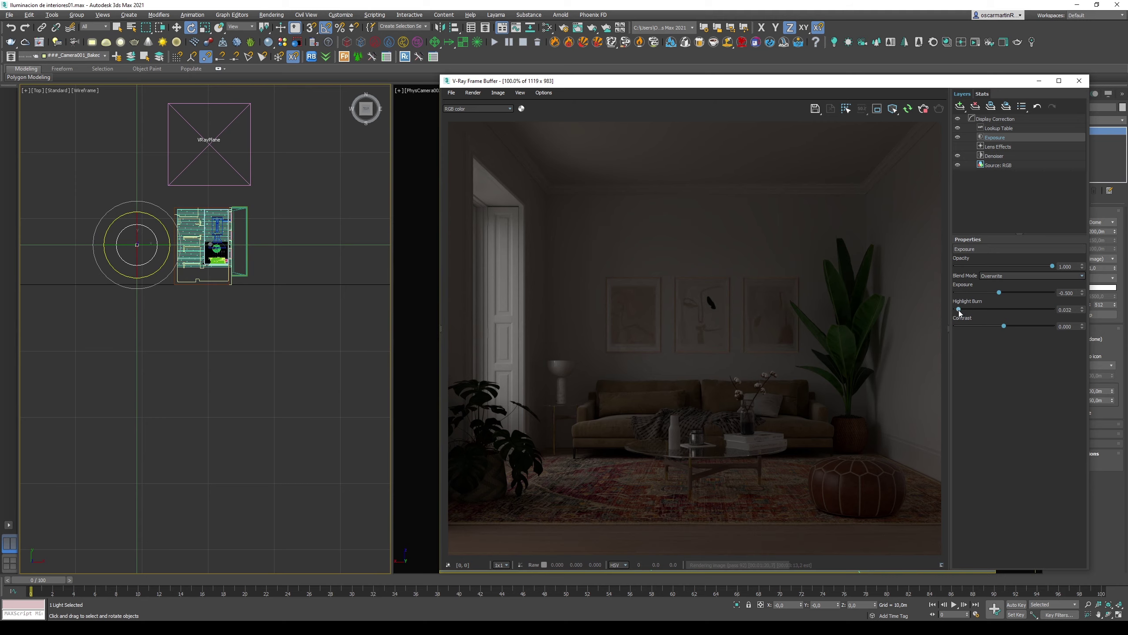
Set highlight burn to 0.100 and raise exposure to about 2.636
drag(961, 309, 966, 310)
double_click(1066, 293)
text(0)
key(Return)
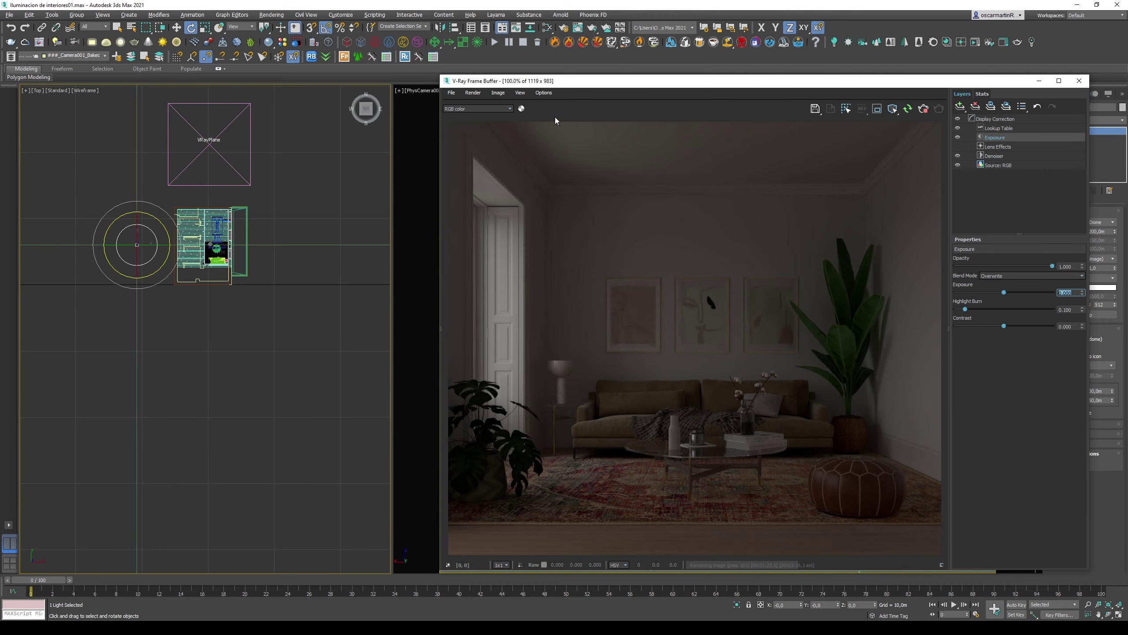
mouse_move(1011, 294)
mouse_down()
mouse_move(1040, 294)
mouse_move(1029, 294)
mouse_up()
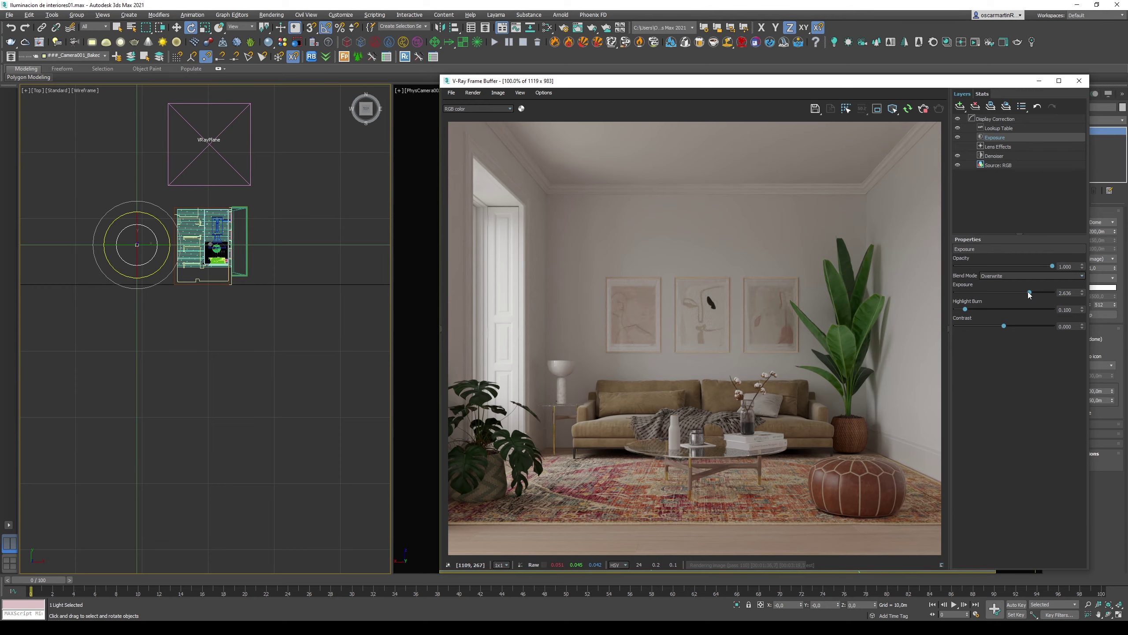
Select the camera, adjust VFB exposure to about 3.591, and reselect the dome light
drag(568, 106, 532, 114)
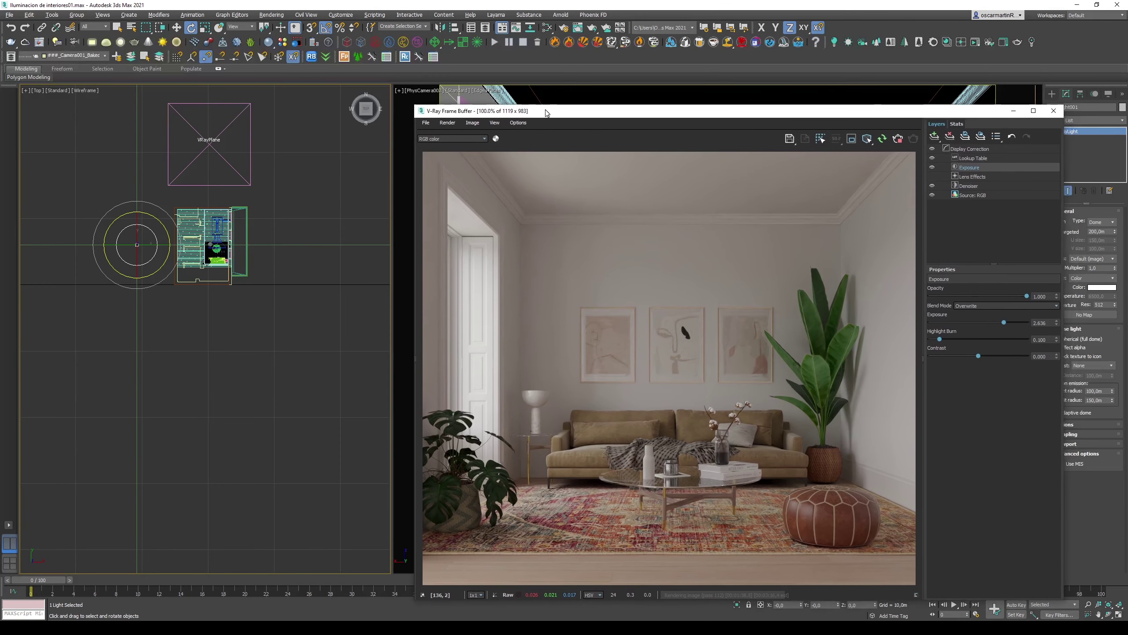
click(426, 91)
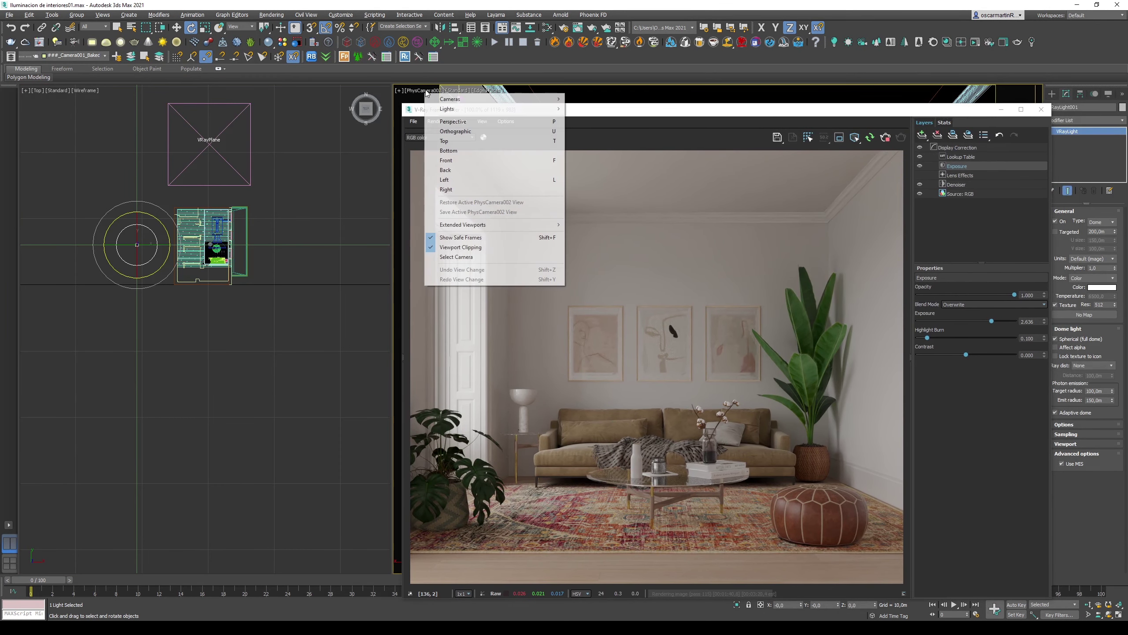
click(484, 258)
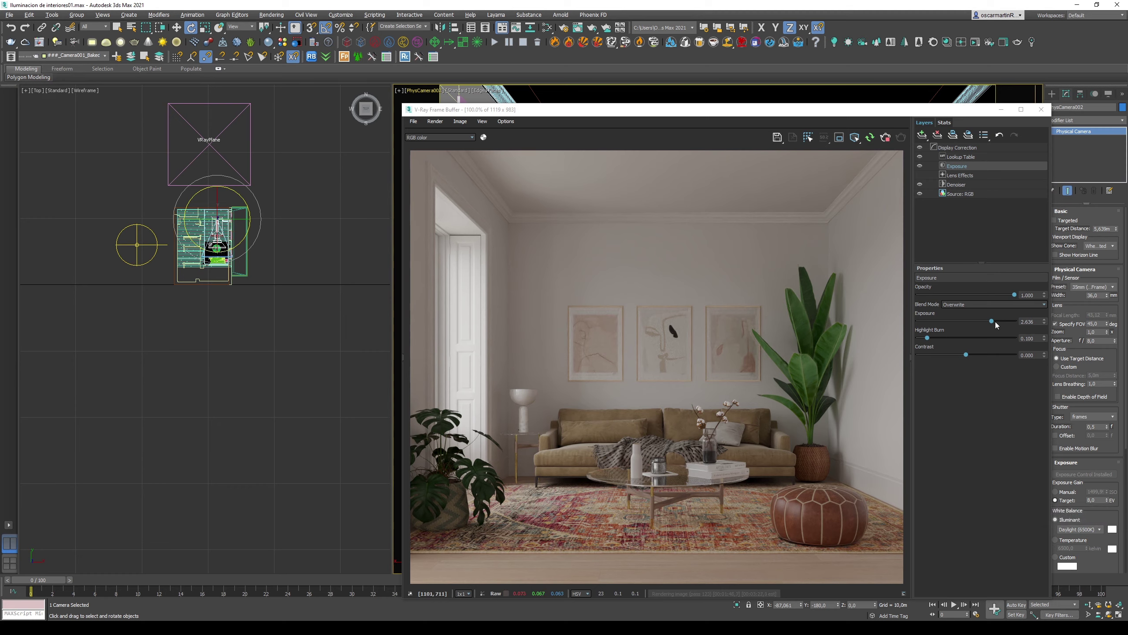
mouse_move(992, 321)
mouse_down()
mouse_move(973, 321)
mouse_move(986, 323)
mouse_up()
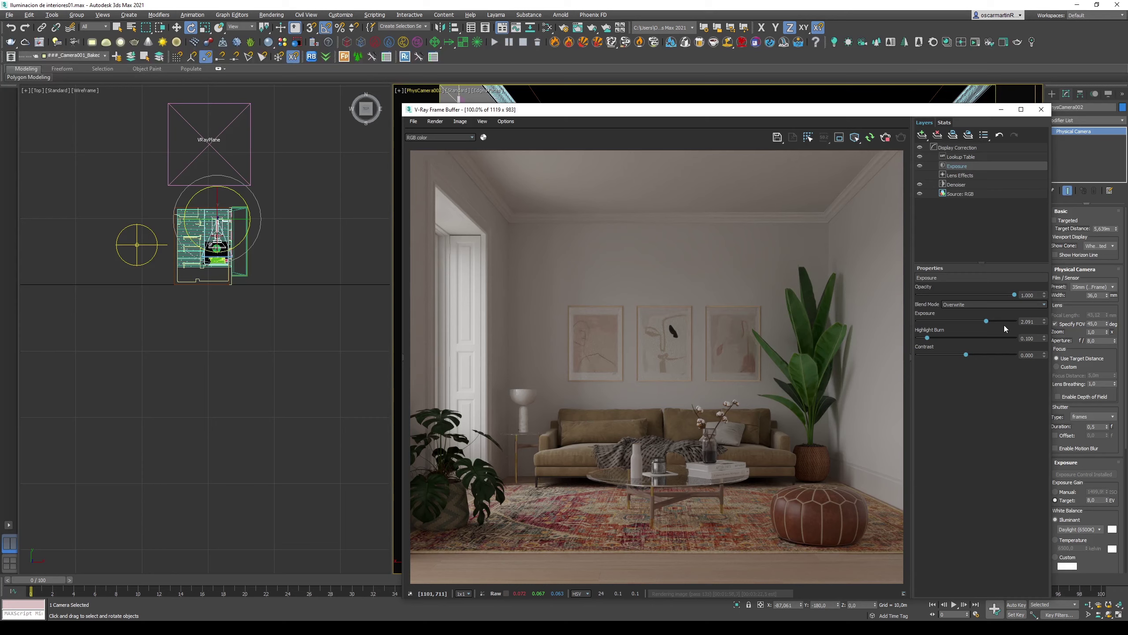
click(1035, 321)
drag(985, 322, 1000, 321)
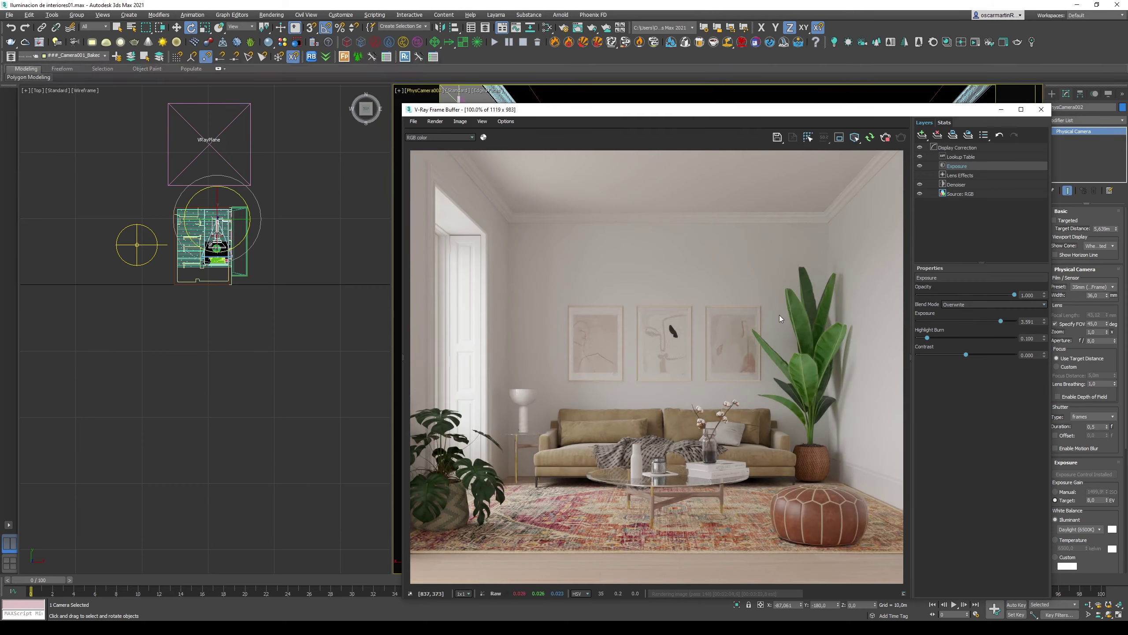
click(137, 279)
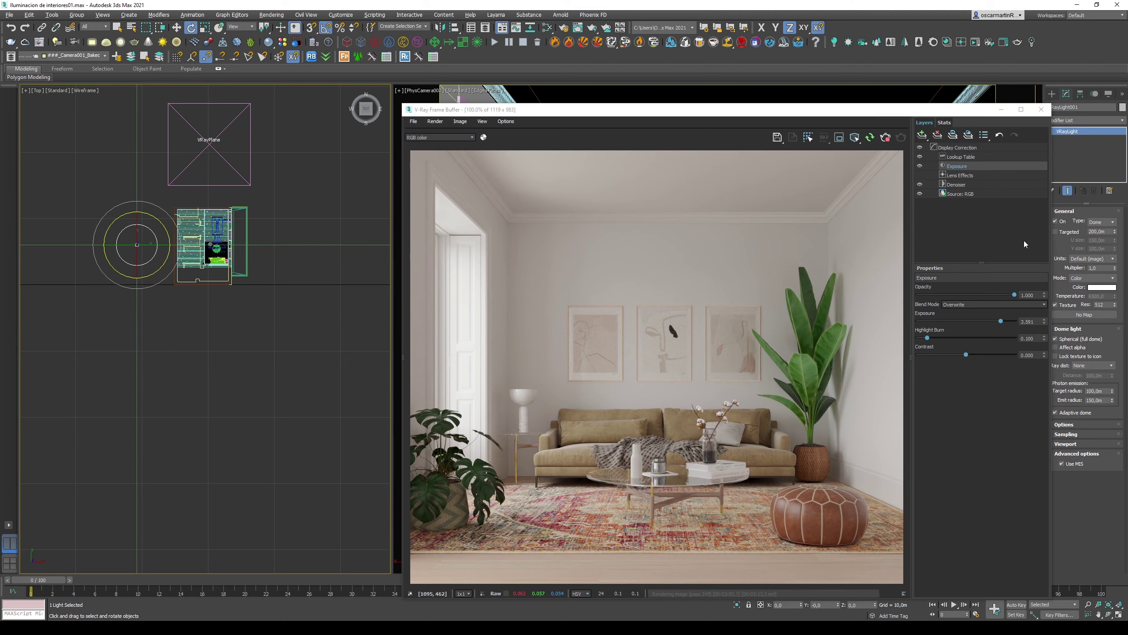
Raise VFB exposure to 4.409 and add a White Balance correction layer
drag(1001, 324, 1009, 324)
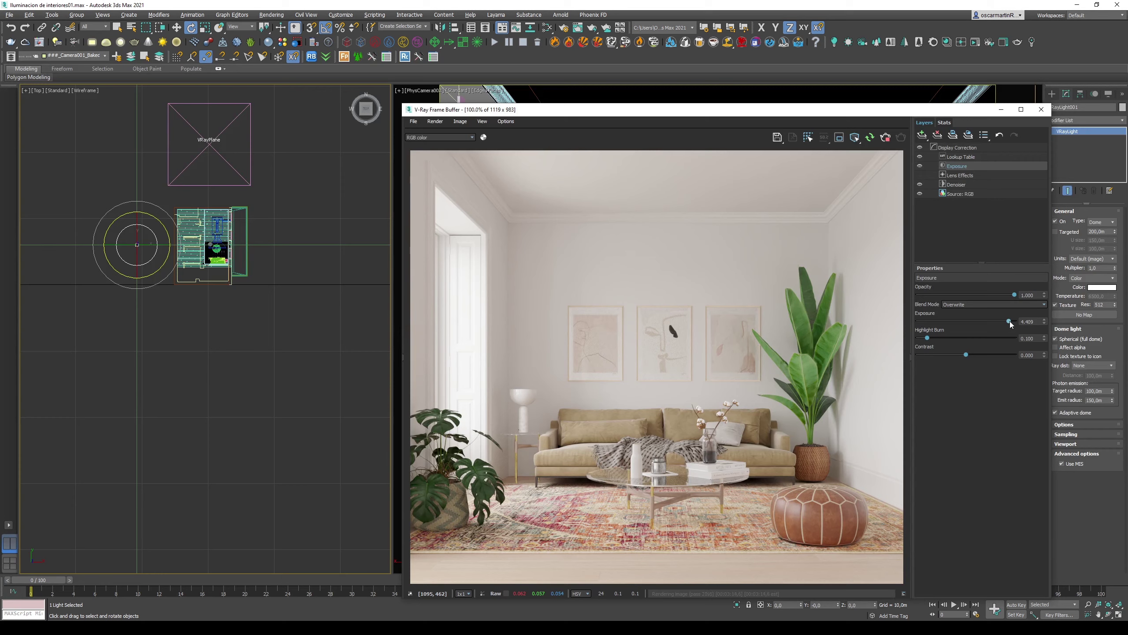
click(935, 156)
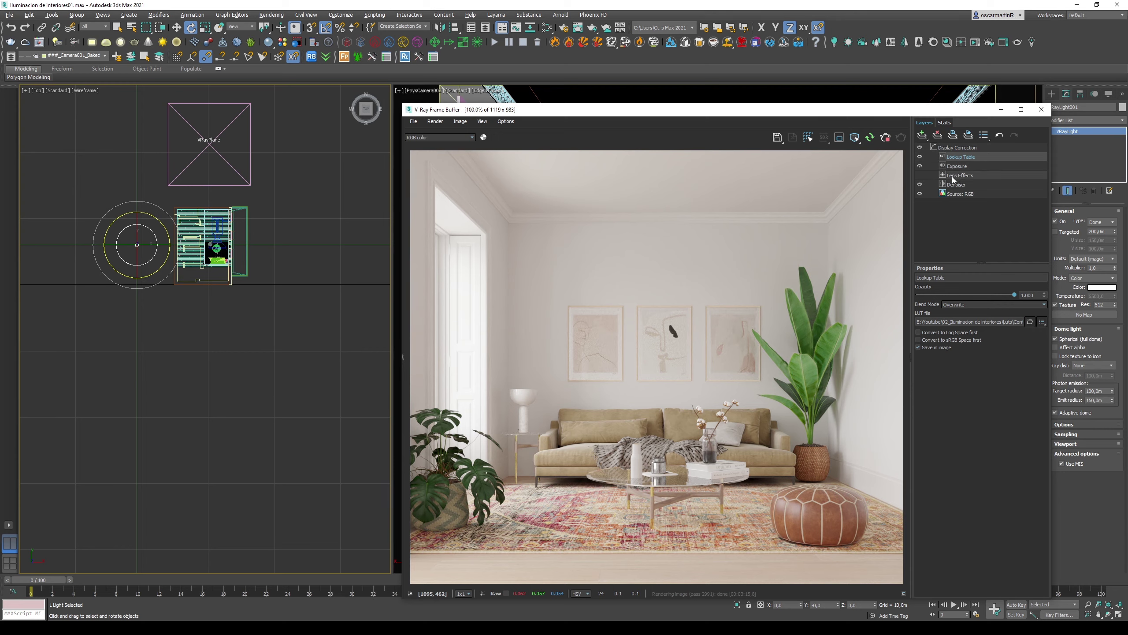
click(923, 134)
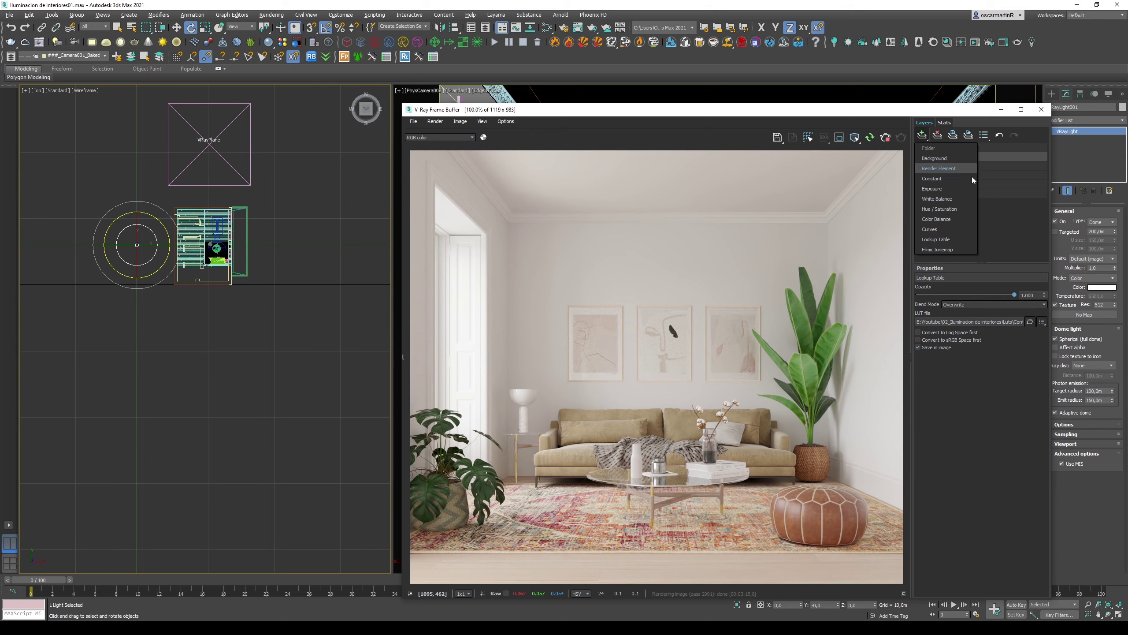
click(961, 200)
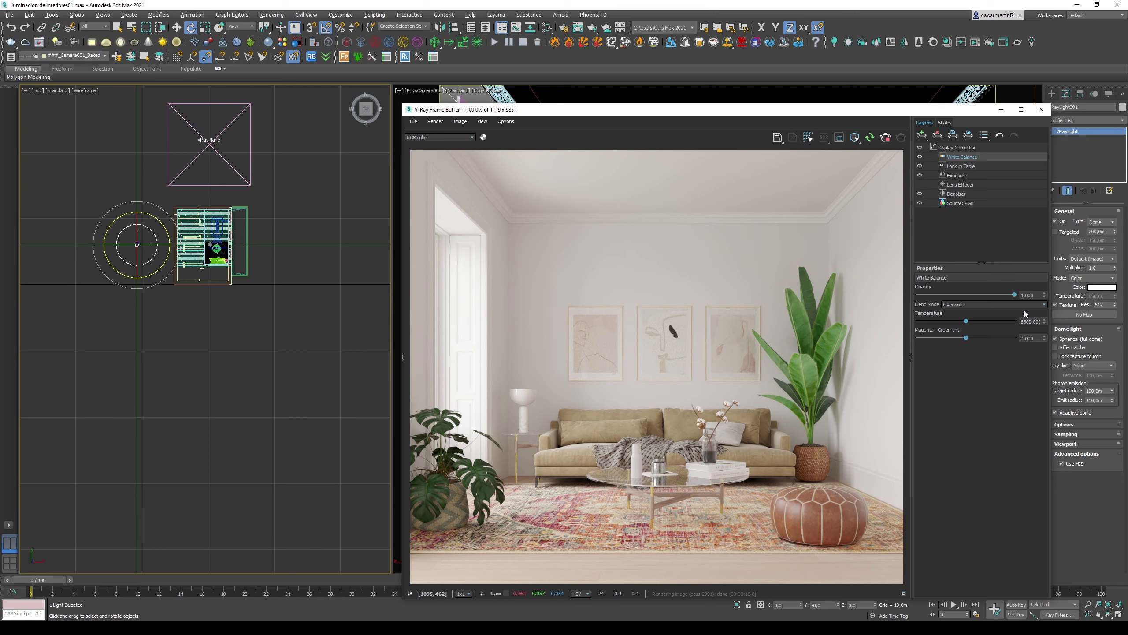
Set the White Balance temperature to 6500
mouse_move(967, 321)
mouse_down()
mouse_move(976, 321)
mouse_move(961, 321)
mouse_up()
mouse_move(962, 321)
mouse_down()
mouse_move(981, 321)
mouse_move(959, 322)
mouse_move(971, 327)
mouse_up()
double_click(1038, 321)
text(6500)
key(Return)
Switch the dome light's colour mode to Temperature at a warm value around 4600
click(1094, 287)
mouse_move(261, 125)
mouse_down()
mouse_move(258, 73)
mouse_move(197, 82)
mouse_up()
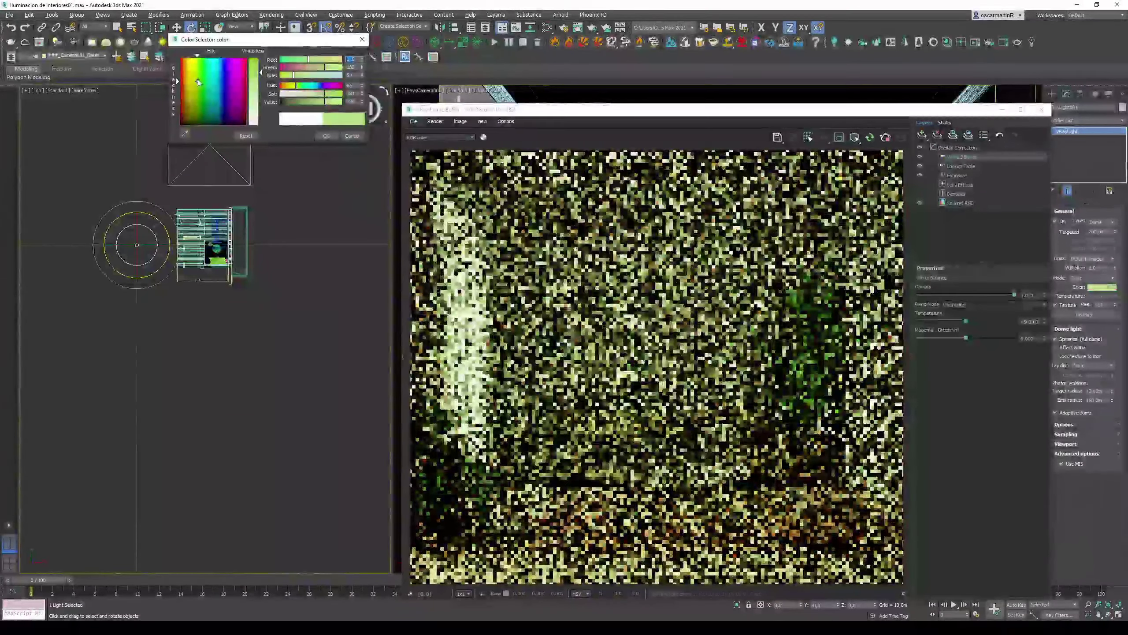
click(352, 135)
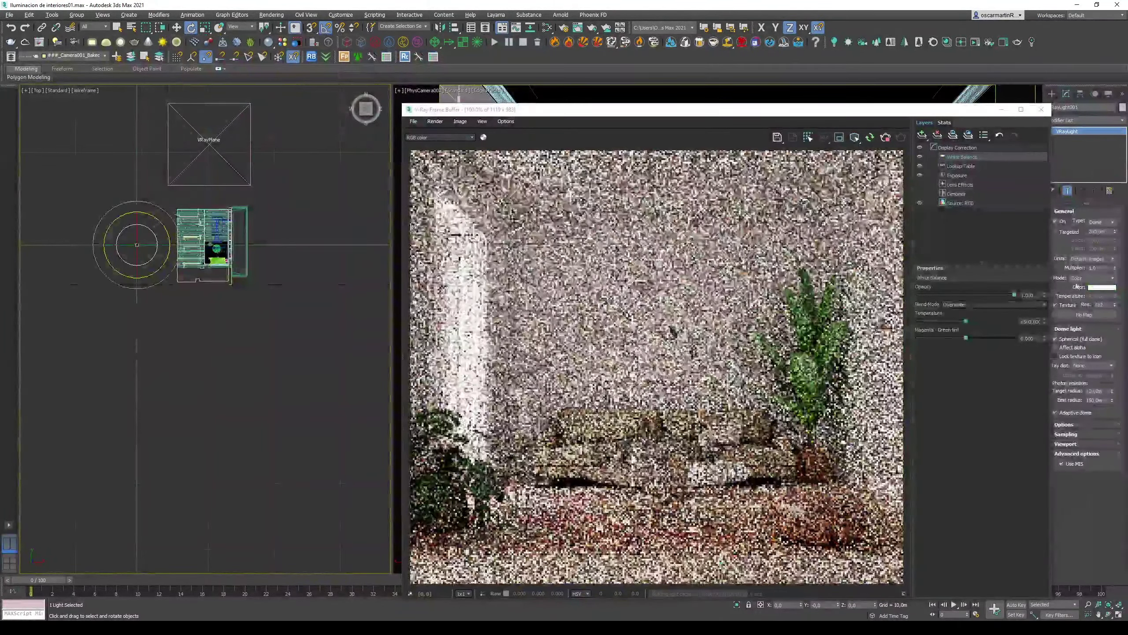
click(1090, 278)
click(1083, 292)
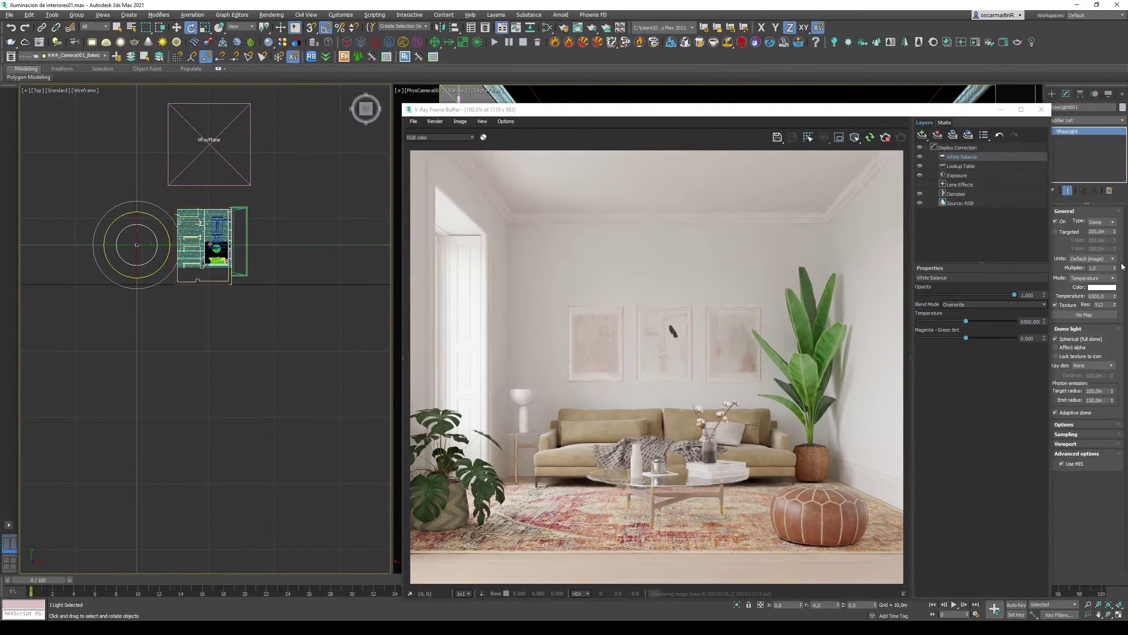
drag(1114, 296, 1115, 267)
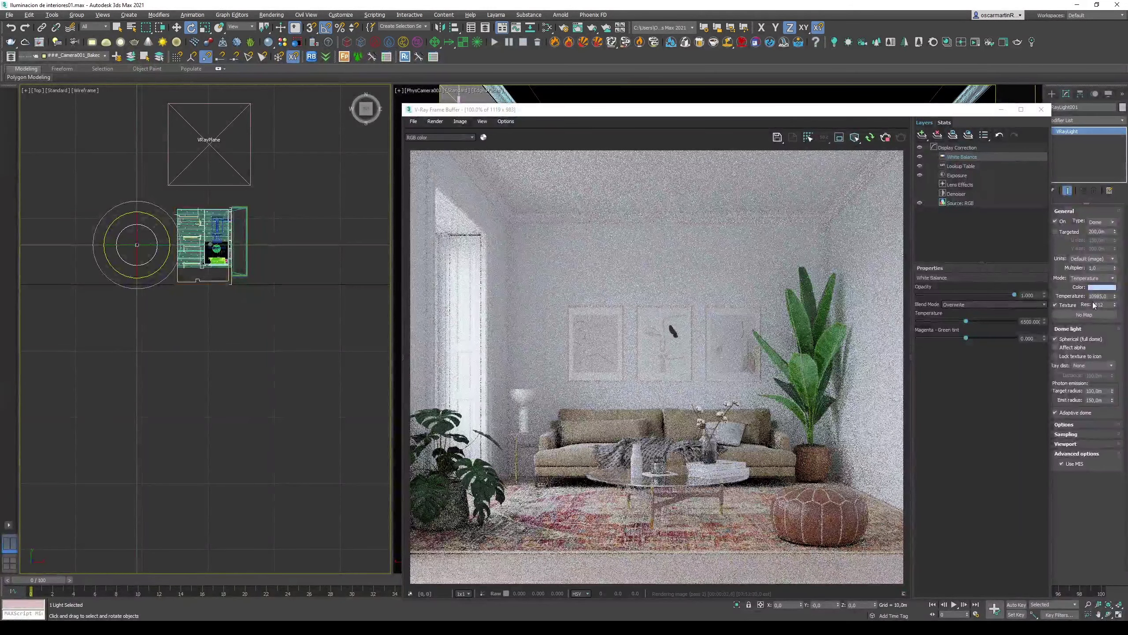
drag(1115, 297, 1119, 312)
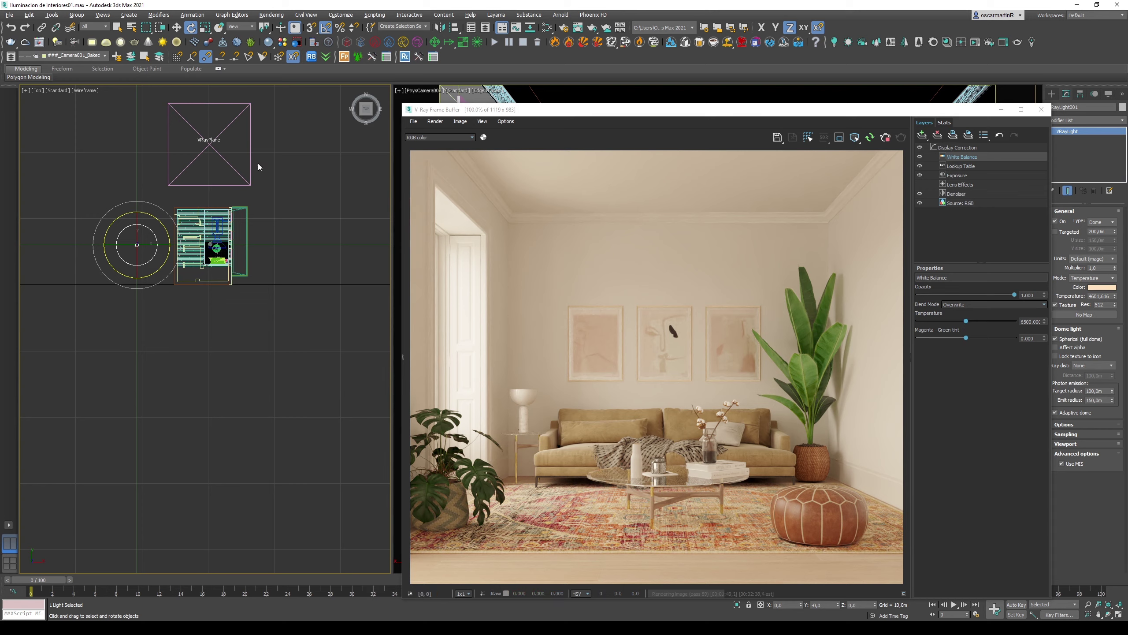
Replace the VRayBitmap with a new VRaySky map, instanced into the dome light's texture slot
key(m)
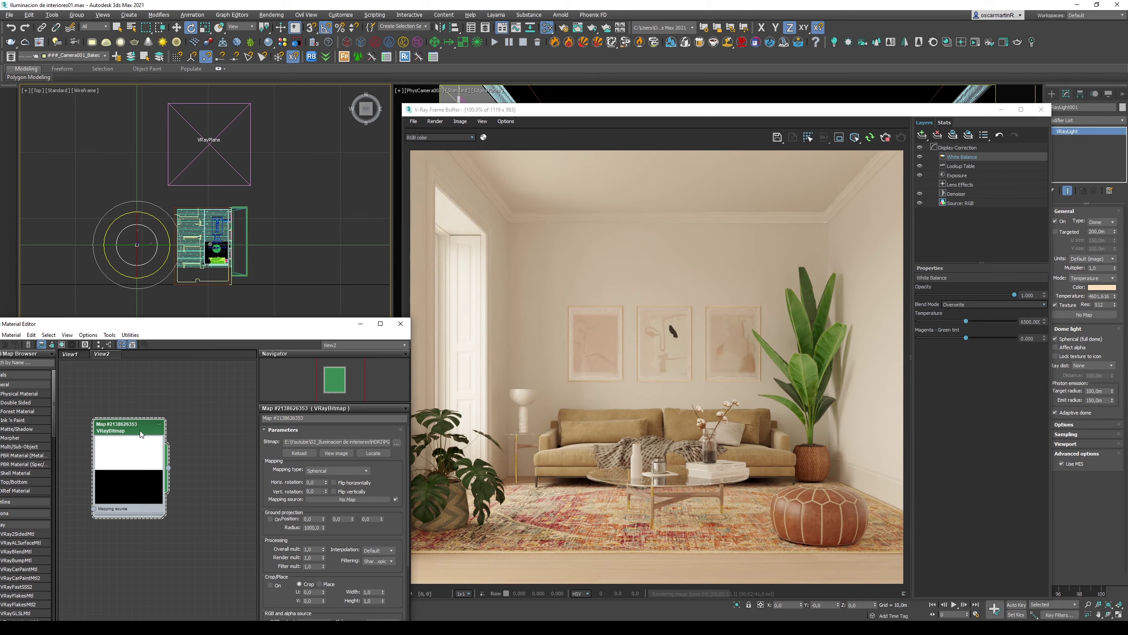
key(Delete)
right_click(138, 402)
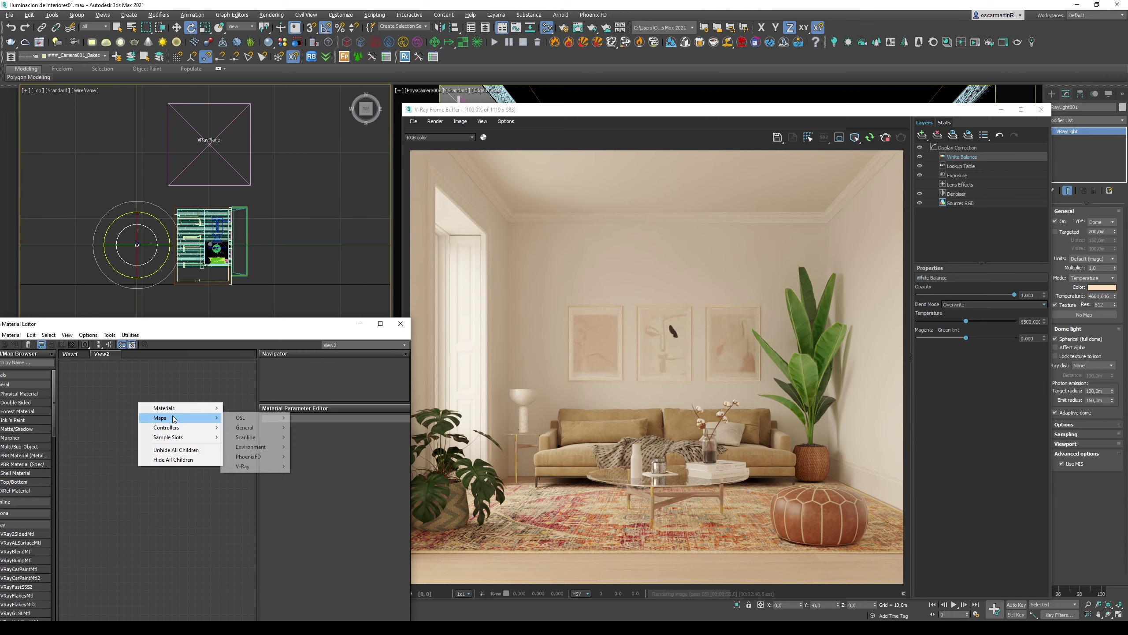
mouse_move(251, 466)
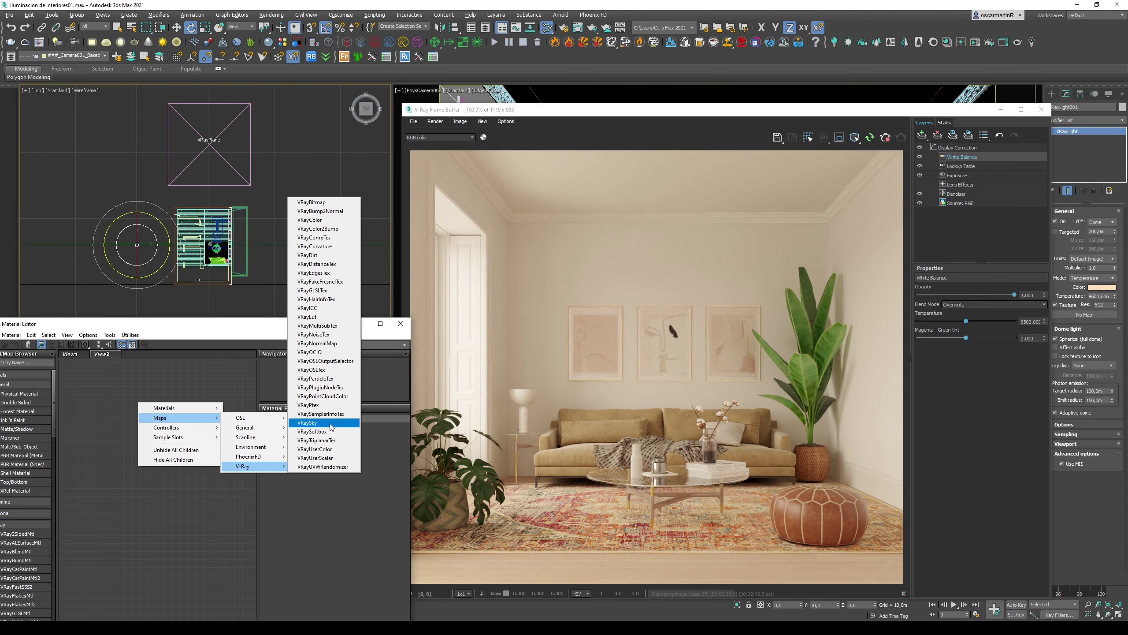
click(317, 422)
drag(169, 411, 1081, 316)
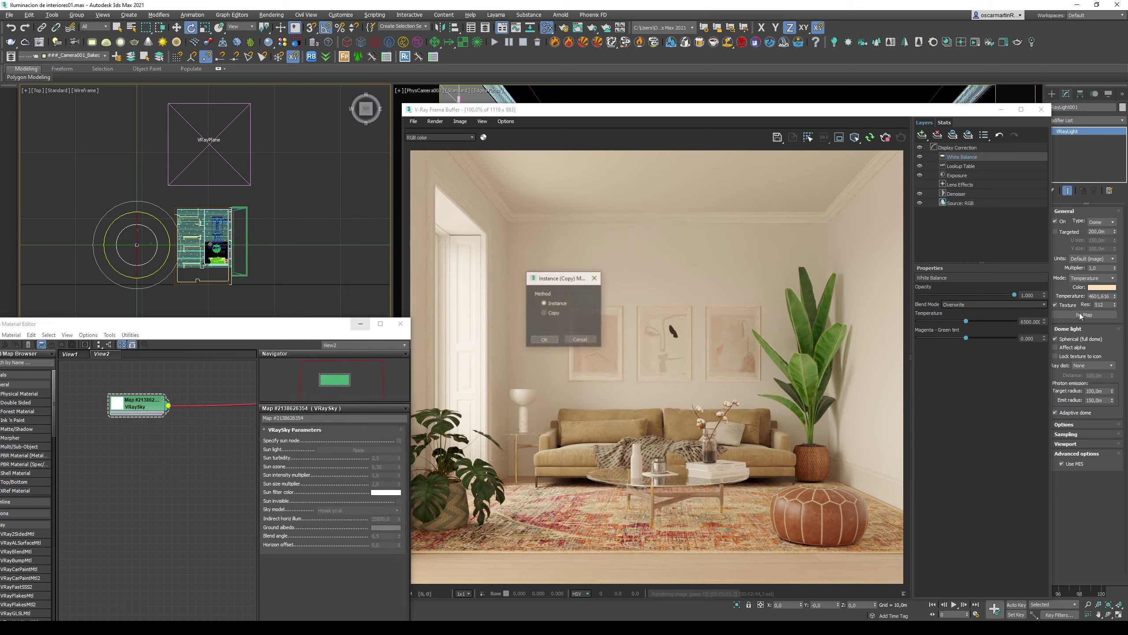
click(545, 340)
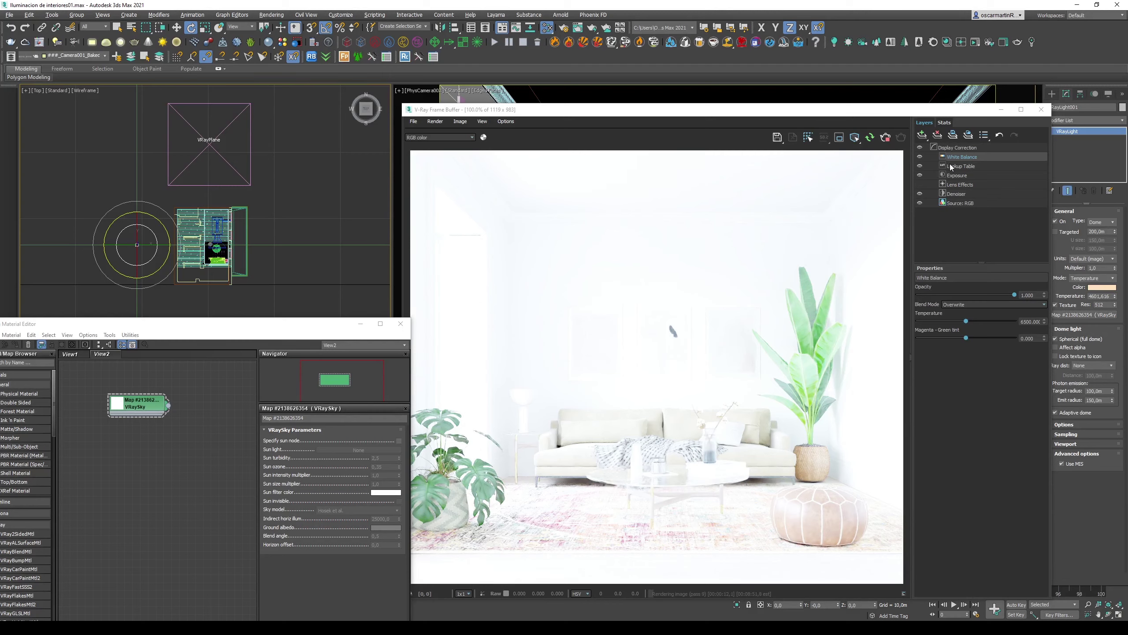
Lower VFB exposure to 0.636, zoom in to inspect, then fit the render back to view
click(933, 166)
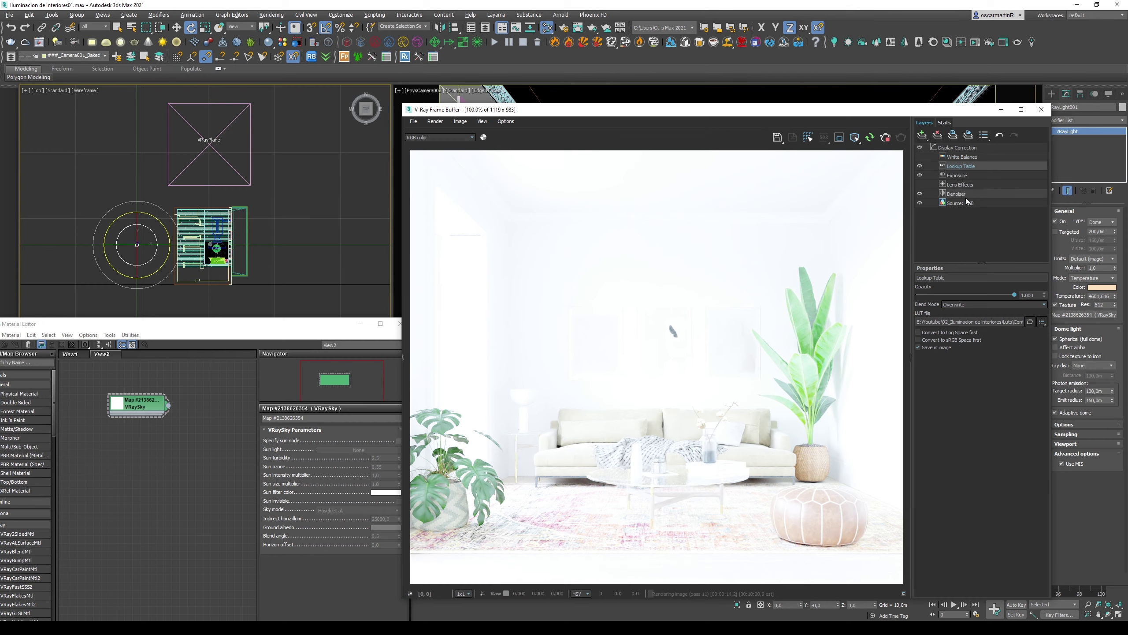
click(960, 175)
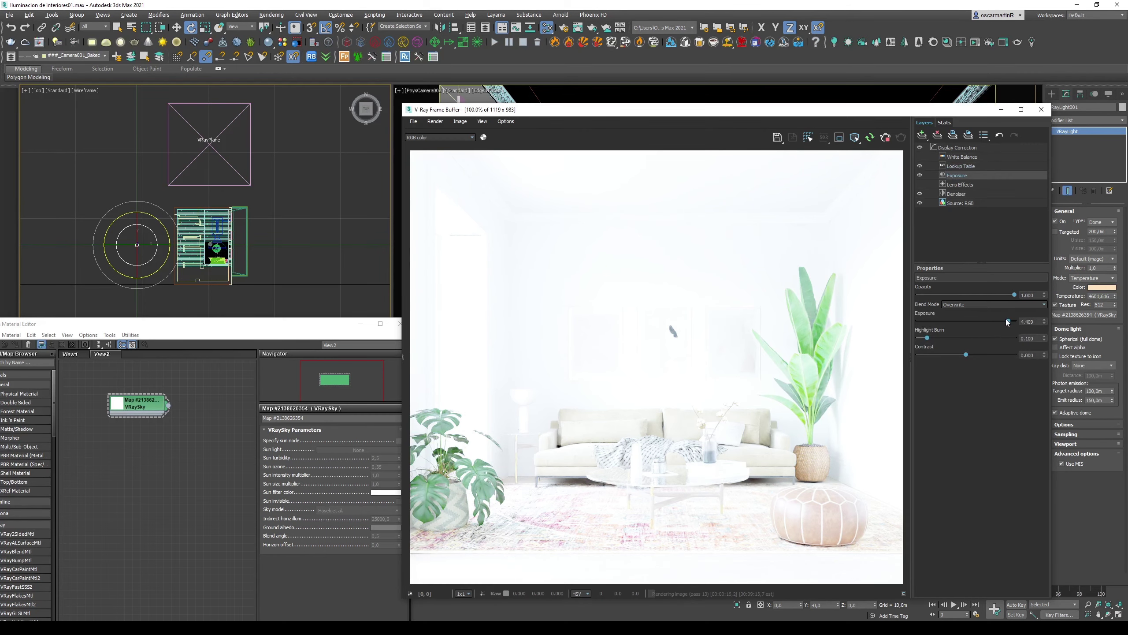
mouse_move(1008, 320)
mouse_down()
mouse_move(955, 321)
mouse_move(972, 318)
mouse_up()
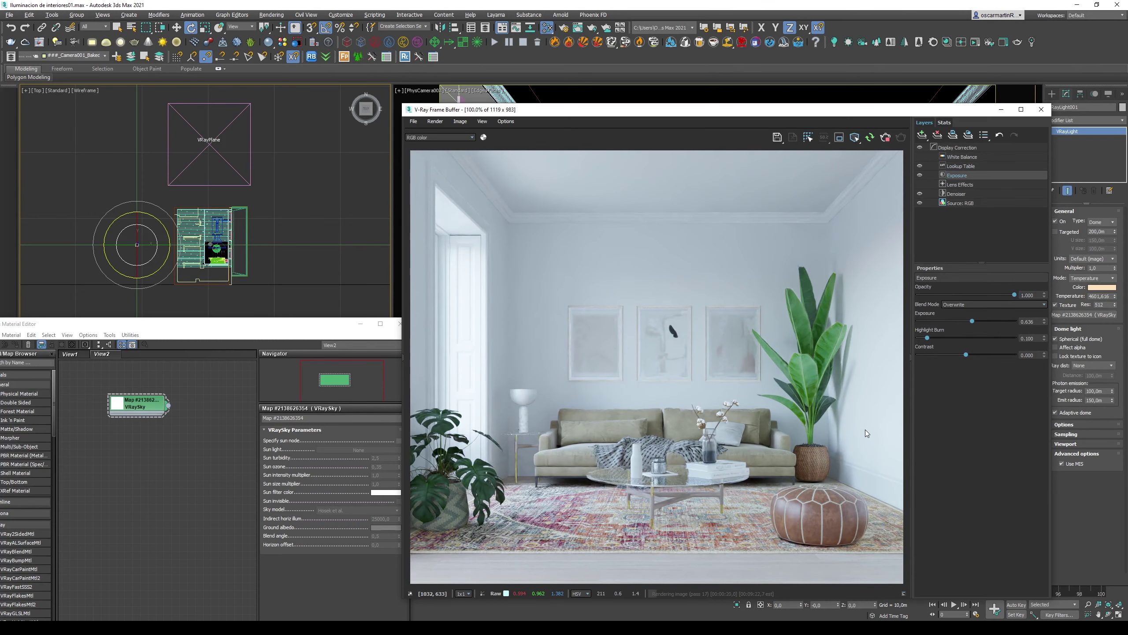
scroll(874, 271, up, 3)
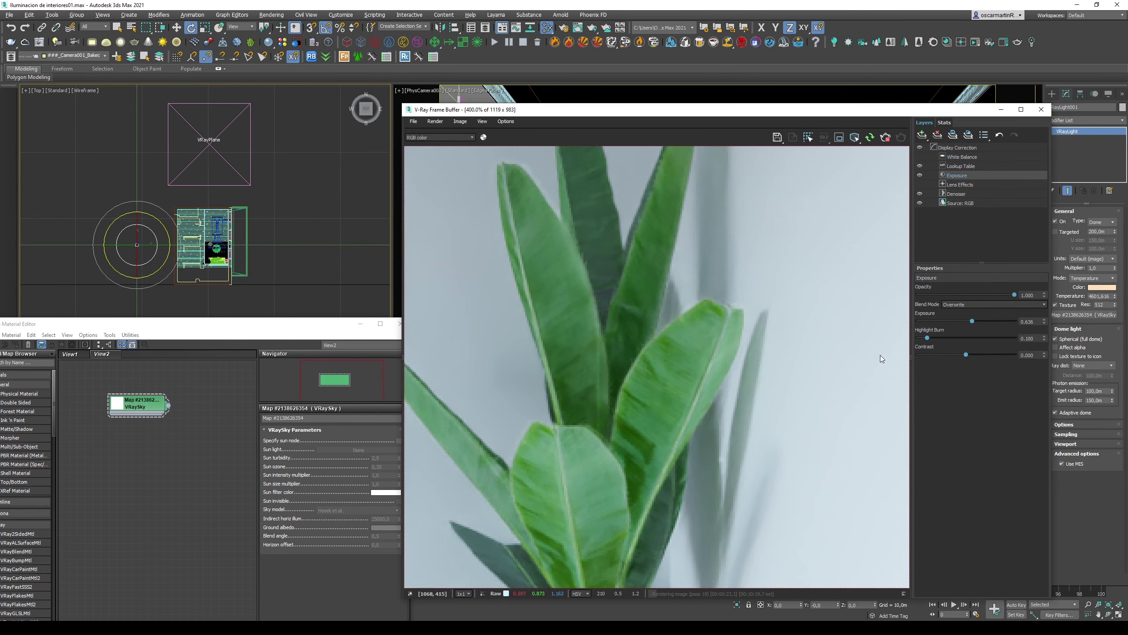
scroll(878, 293, down, 2)
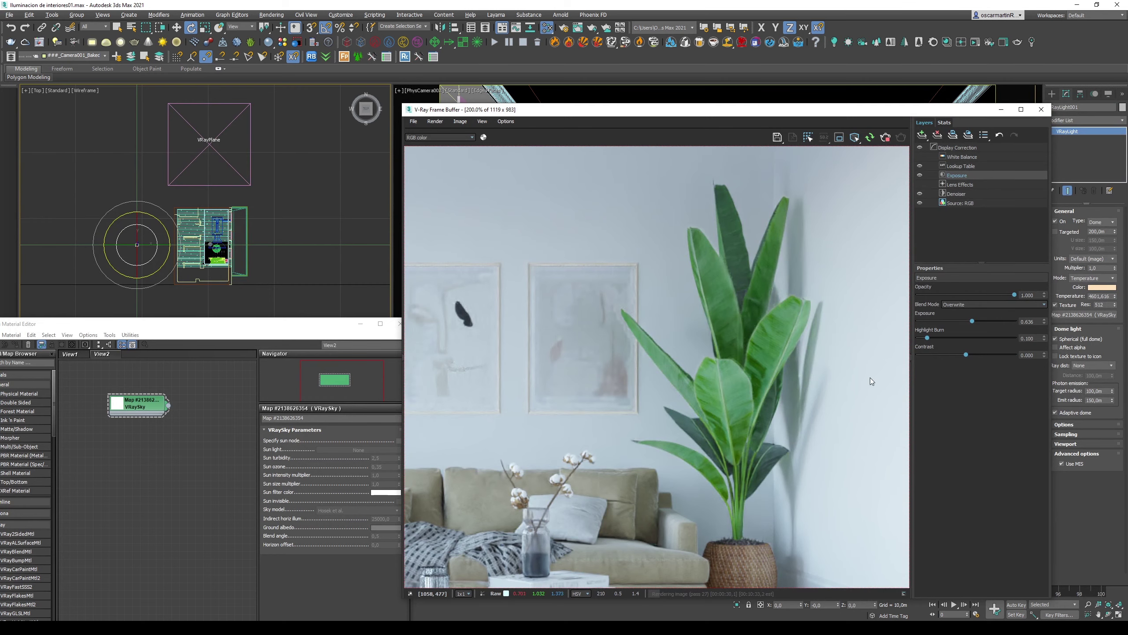
double_click(856, 365)
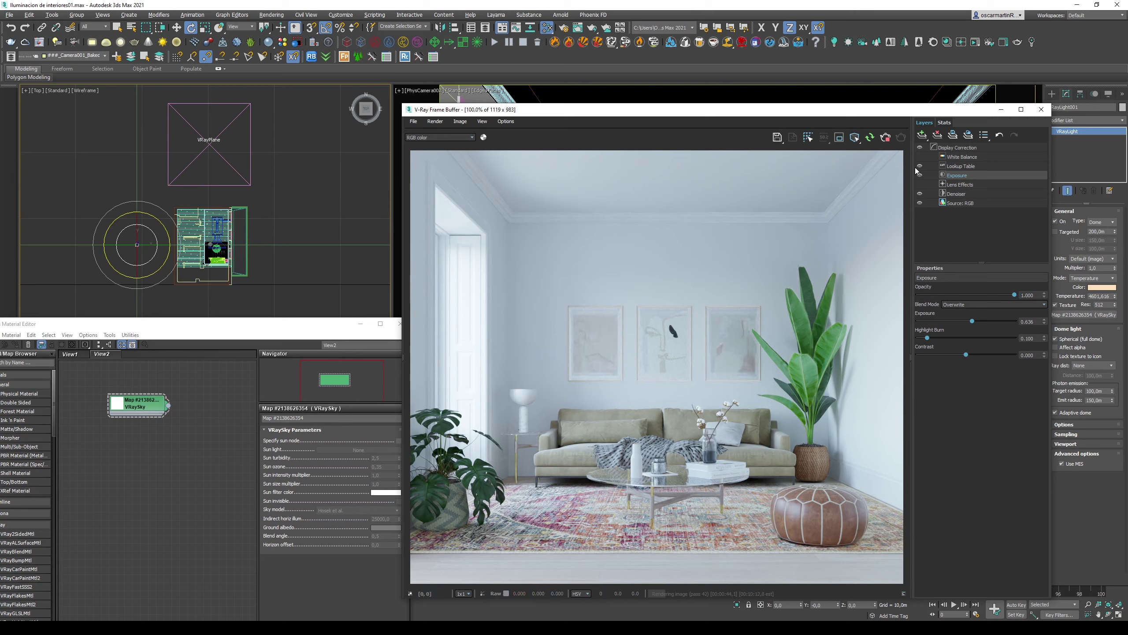
Raise White Balance temperature to about 9013 and place VRaySun001 aimed into the room
click(960, 159)
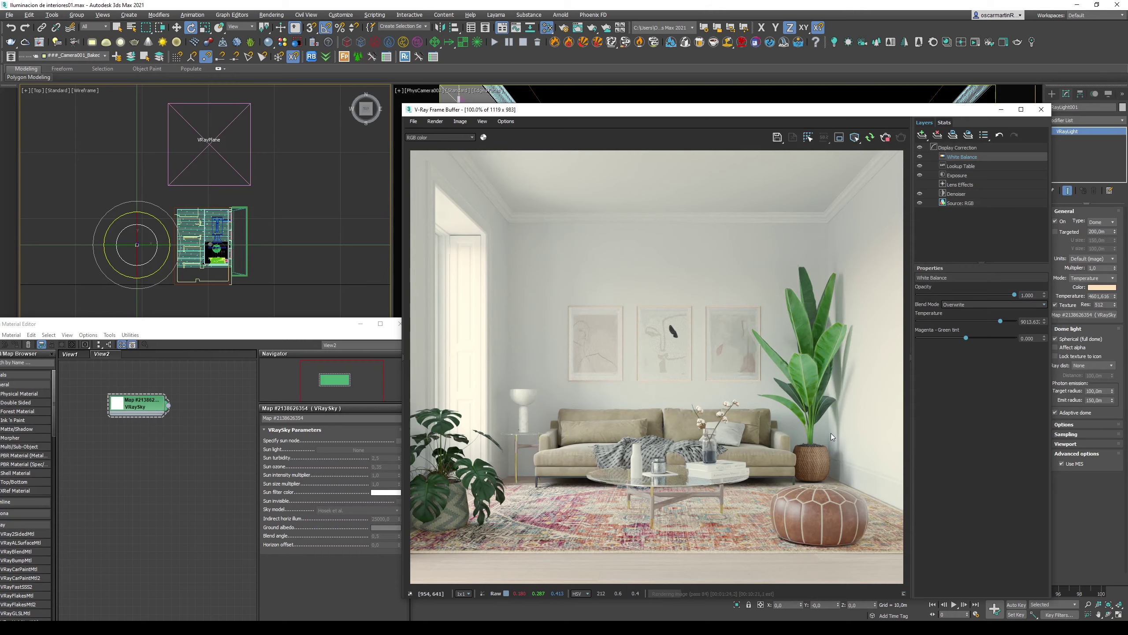
click(163, 44)
mouse_move(360, 155)
mouse_down()
mouse_move(259, 212)
mouse_move(207, 262)
mouse_up()
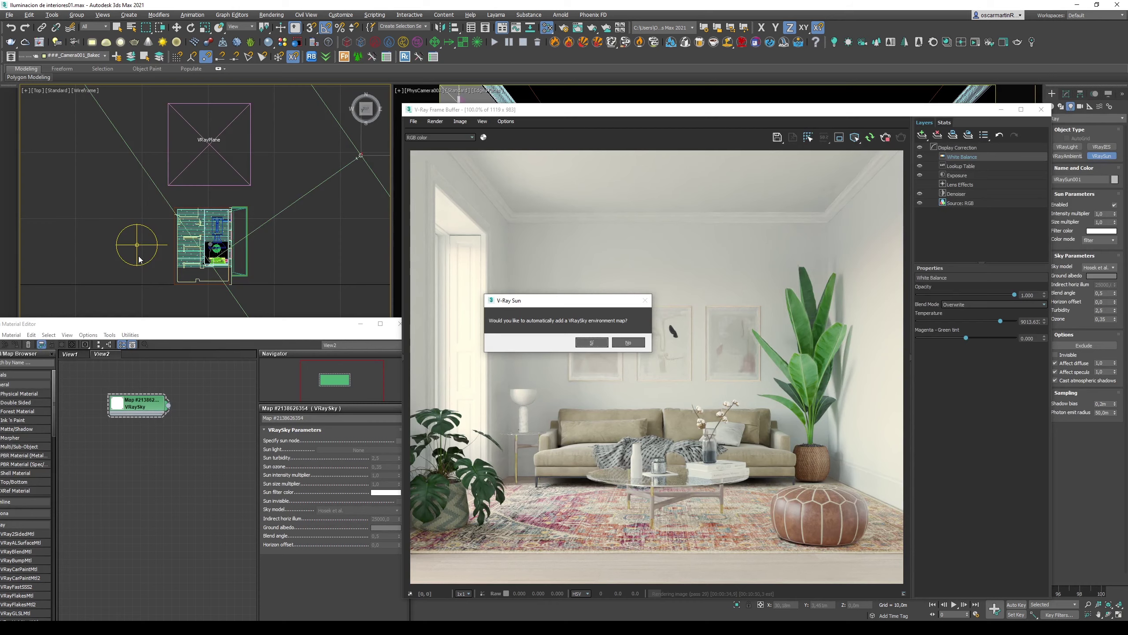
Decline the automatic VRaySky environment map and set VRaySun001 as the VRaySky's sun node
click(628, 342)
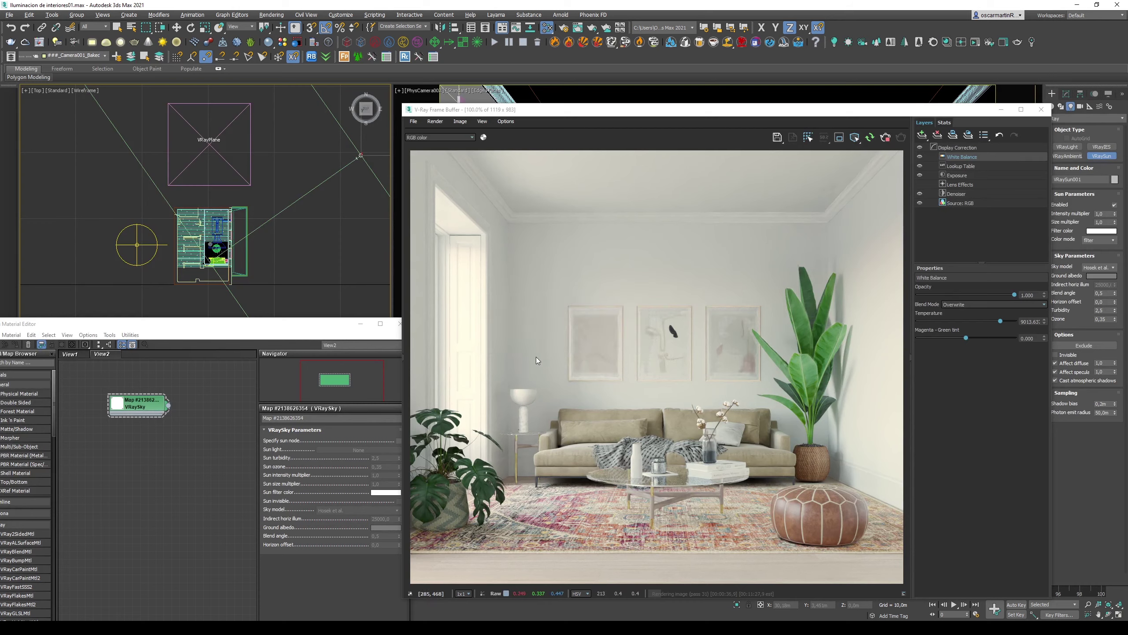
right_click(143, 497)
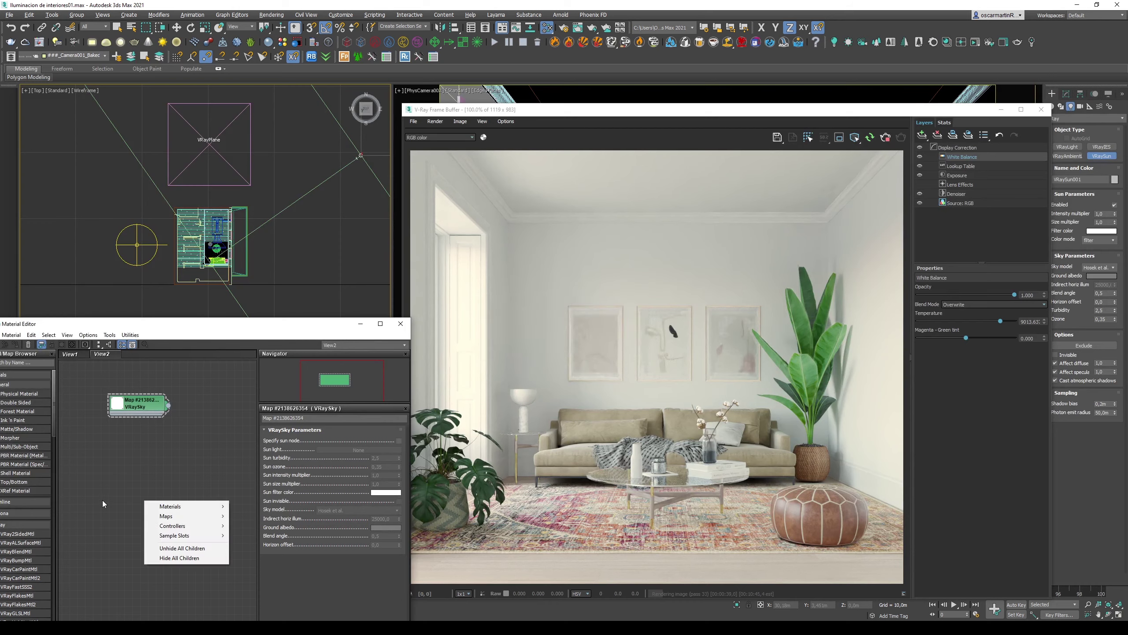
click(262, 474)
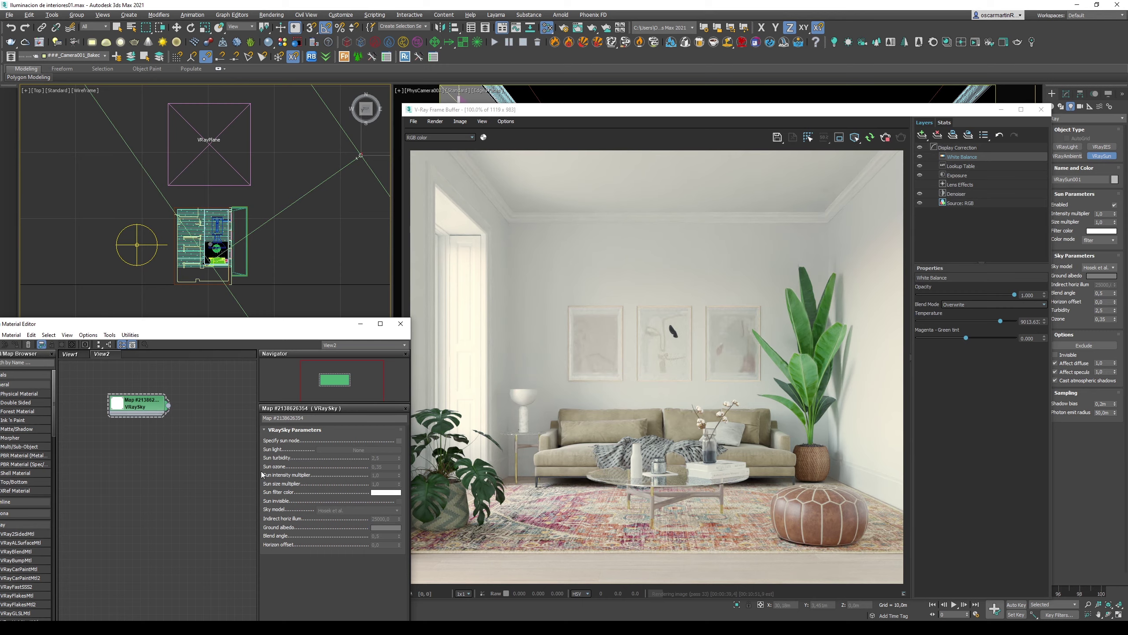
click(399, 440)
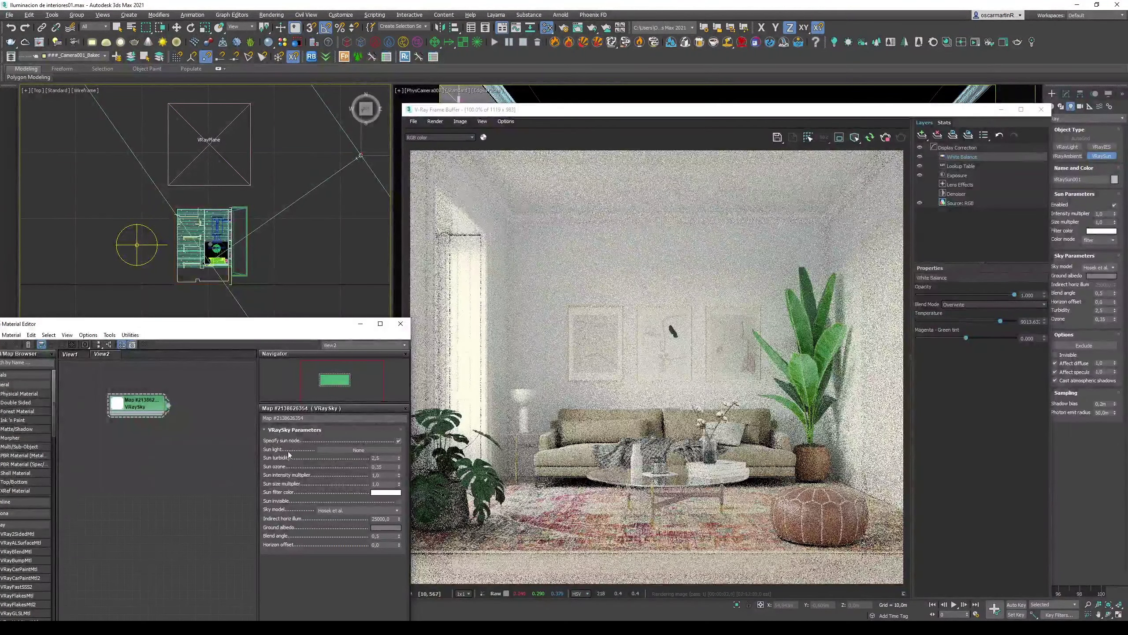
click(352, 450)
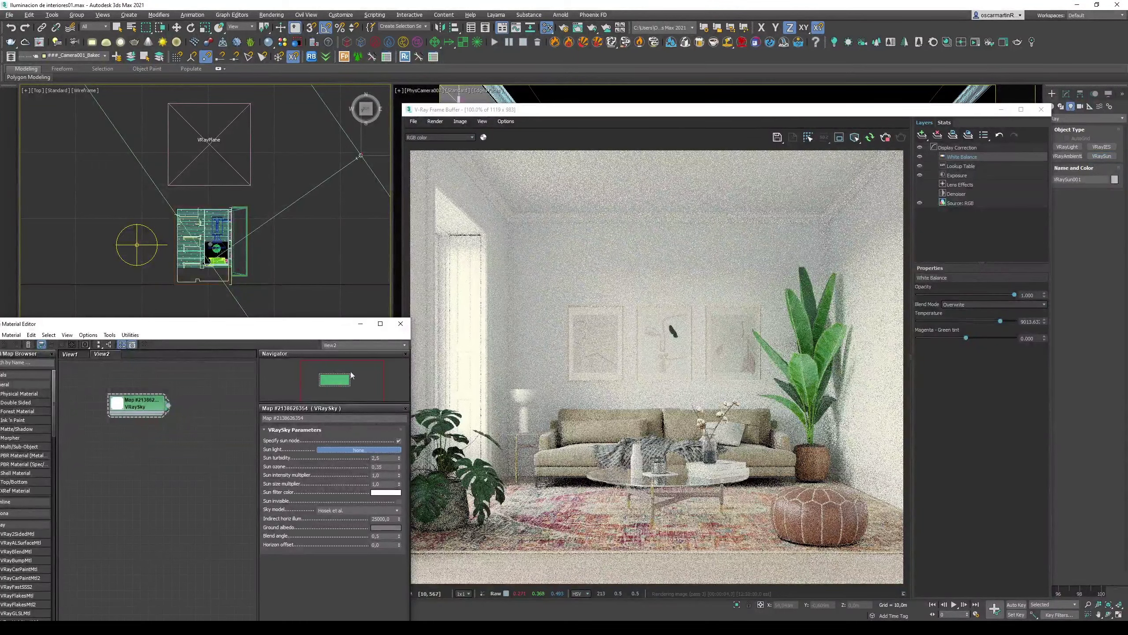
click(361, 157)
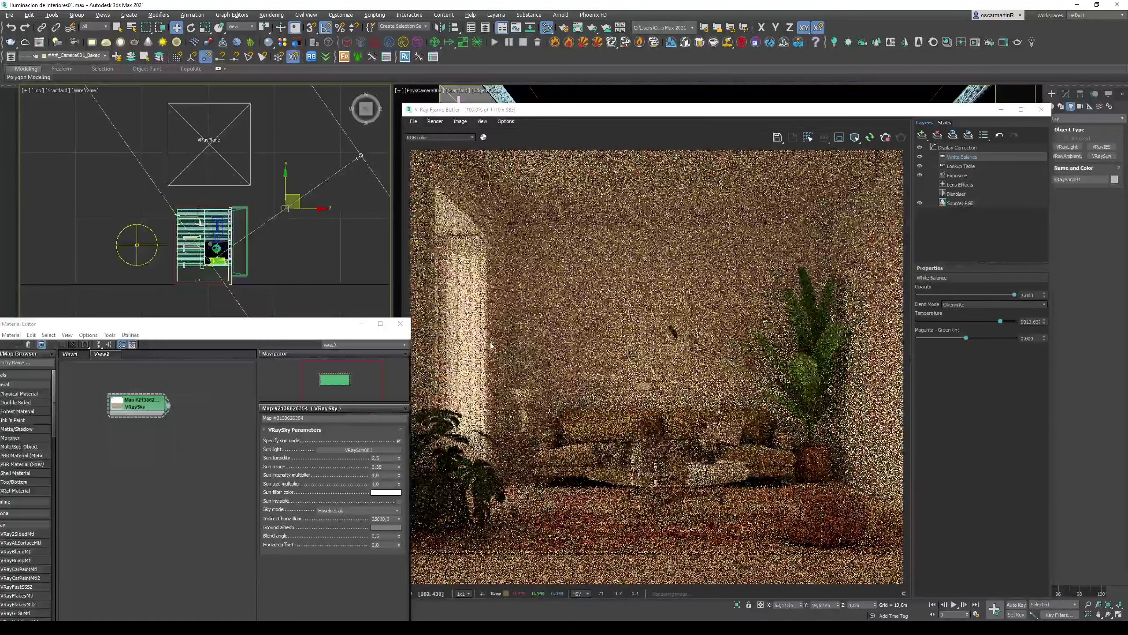
Select VRaySun001 with its Modify parameters showing, and view it in a zoomed-out Front viewport
click(1066, 94)
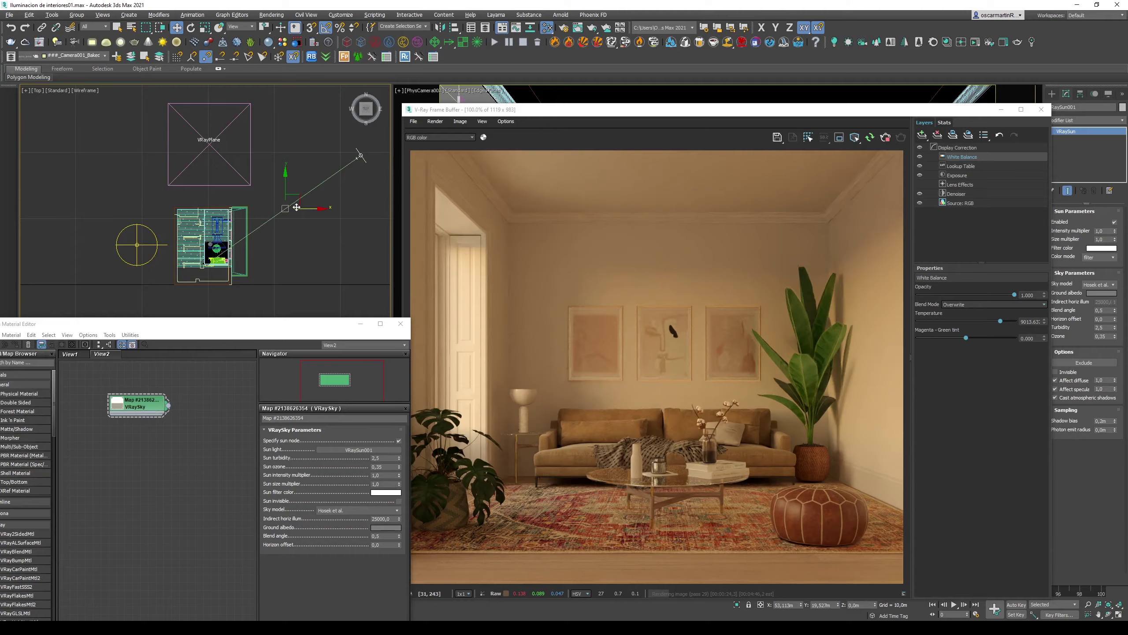
click(349, 216)
click(361, 156)
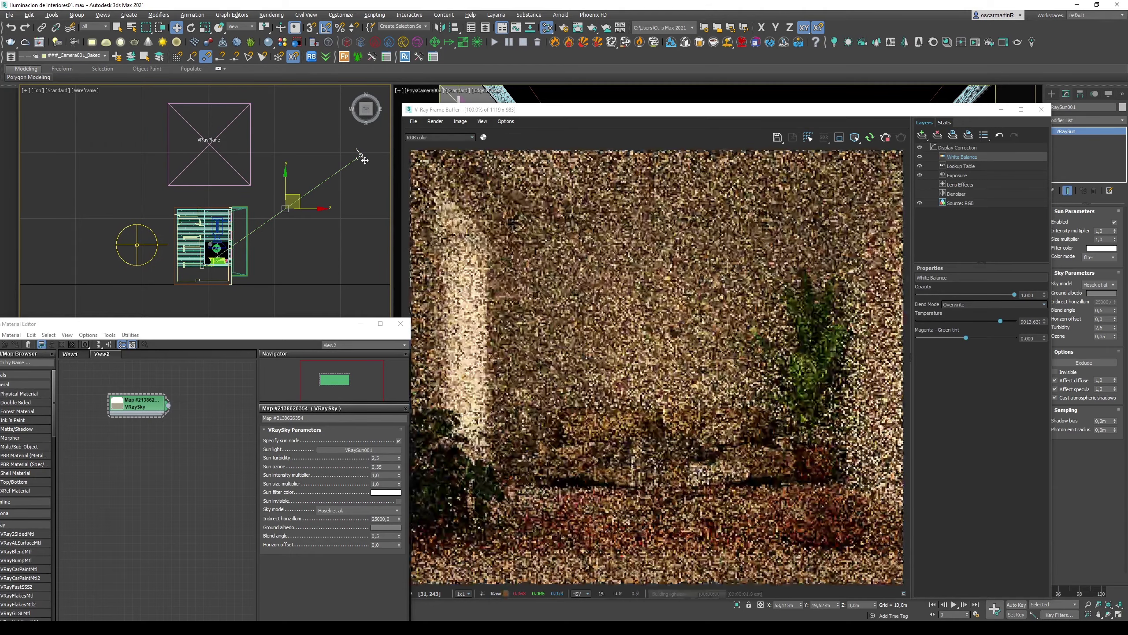
key(f)
scroll(336, 188, down, 2)
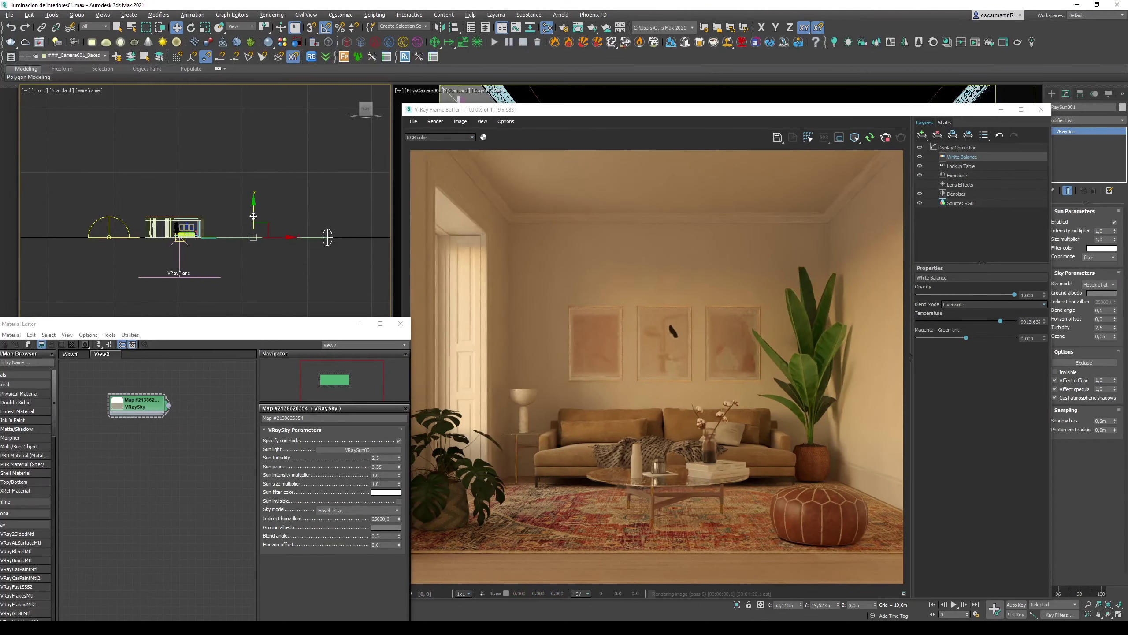
Raise VRaySun001 in four upward moves in the Front view, and disable the VFB White Balance layer
drag(253, 216, 253, 215)
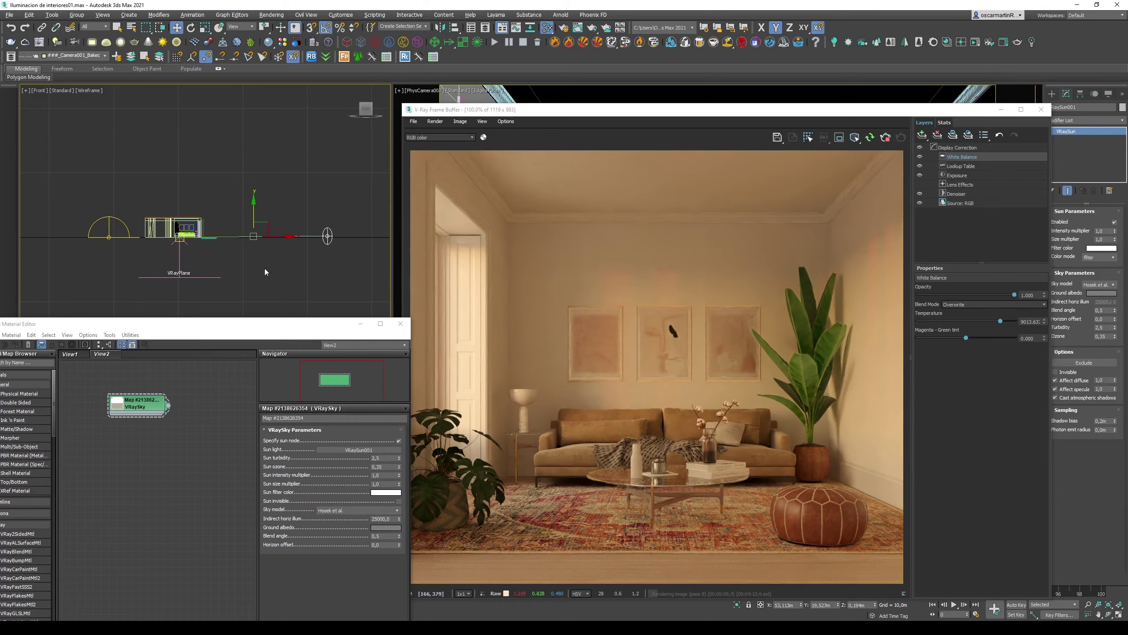
drag(254, 205, 253, 202)
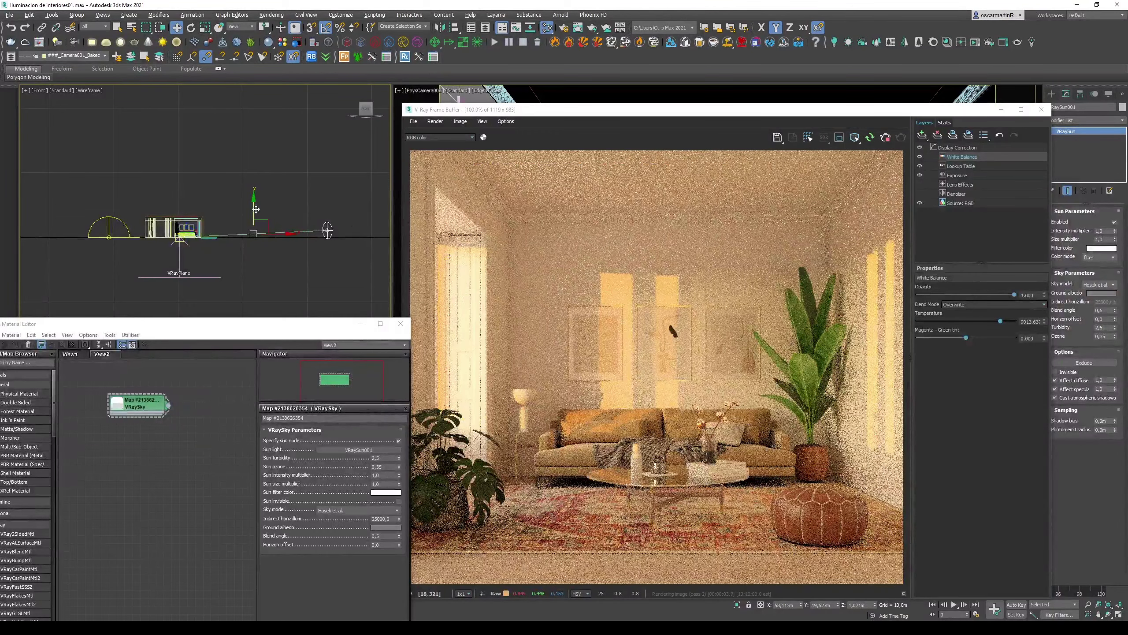
drag(255, 211, 253, 195)
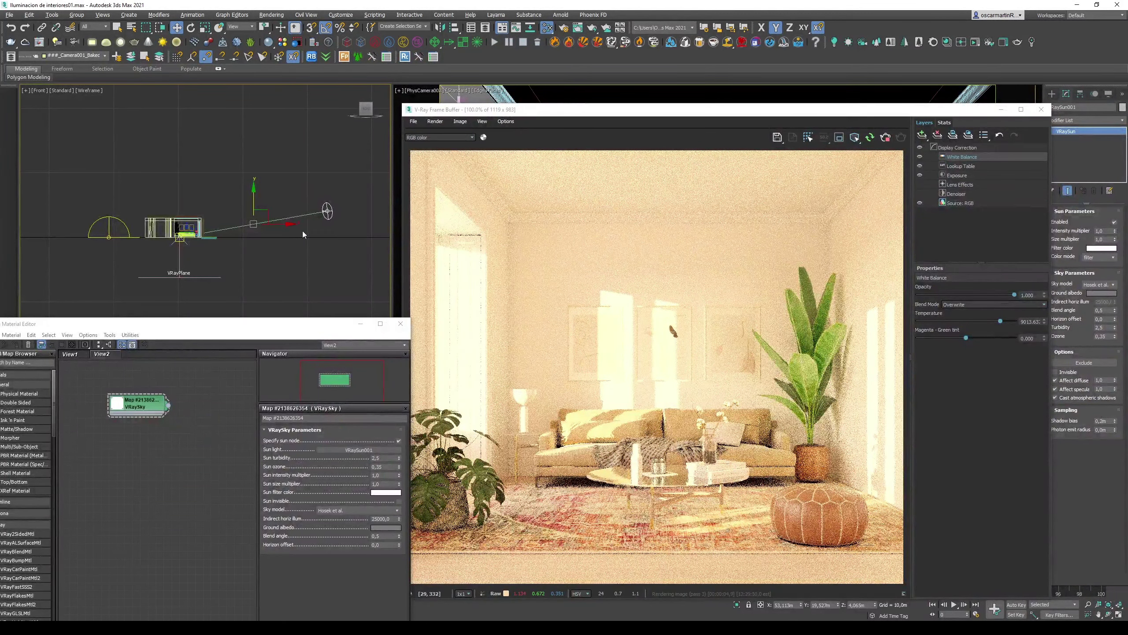
drag(259, 199, 252, 179)
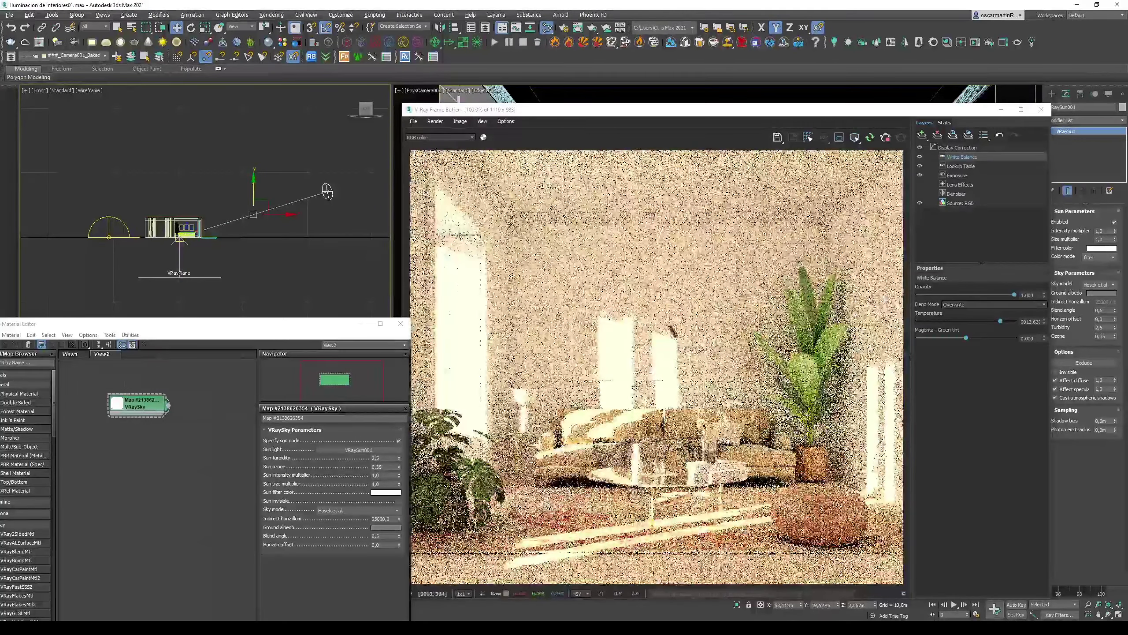
click(919, 156)
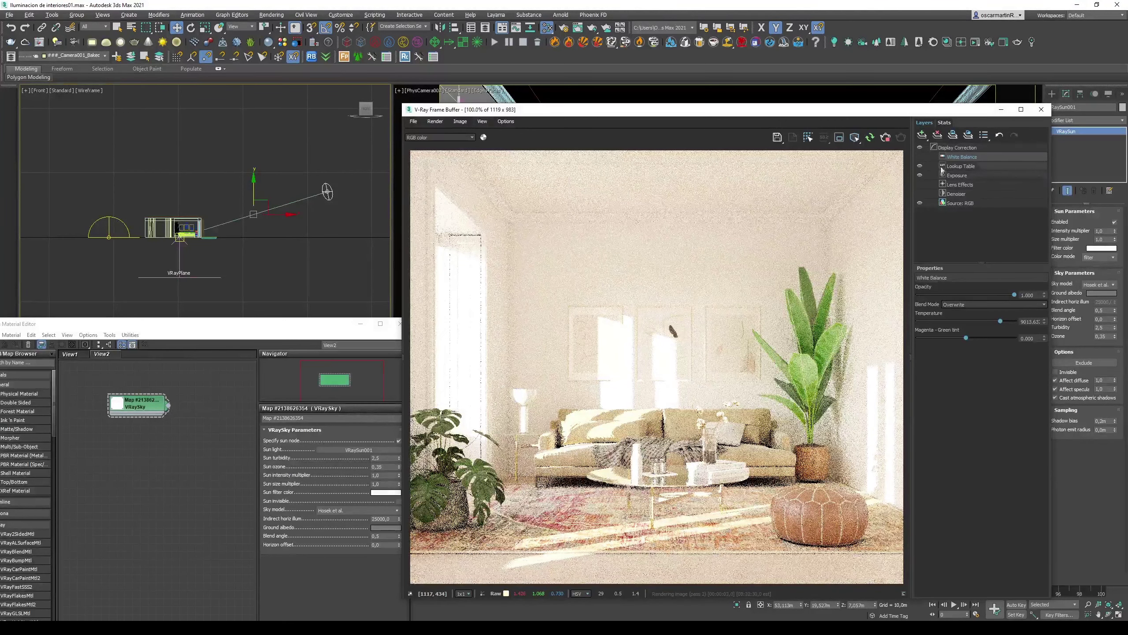
click(971, 167)
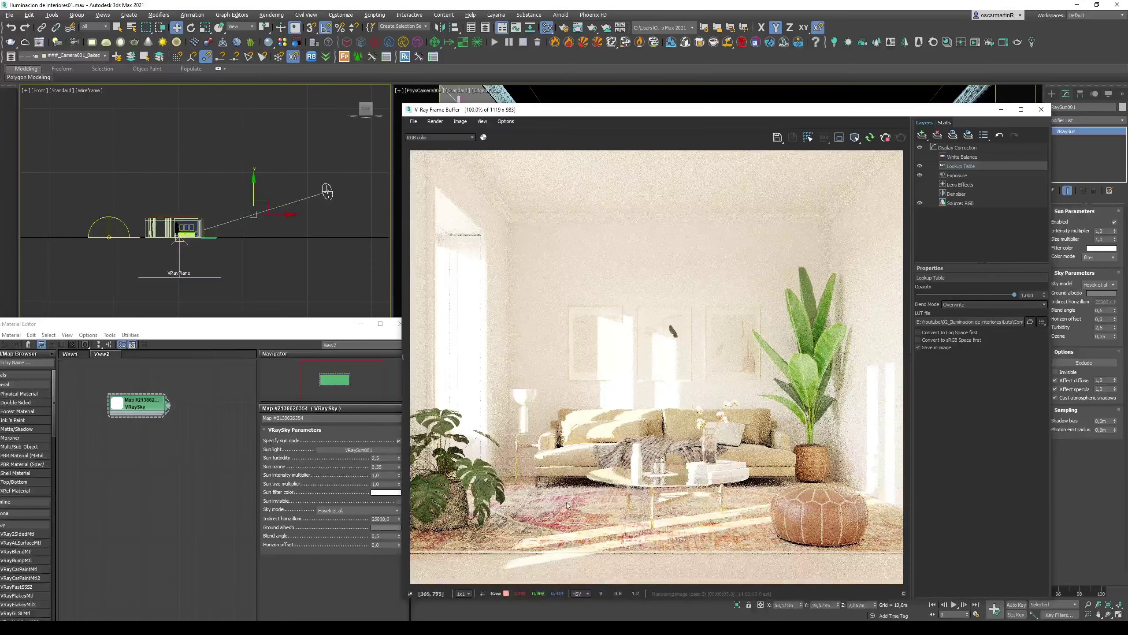
Set the VFB Exposure layer to -1.500 and switch to a zoomed-in Top viewport
click(977, 175)
drag(982, 322, 952, 323)
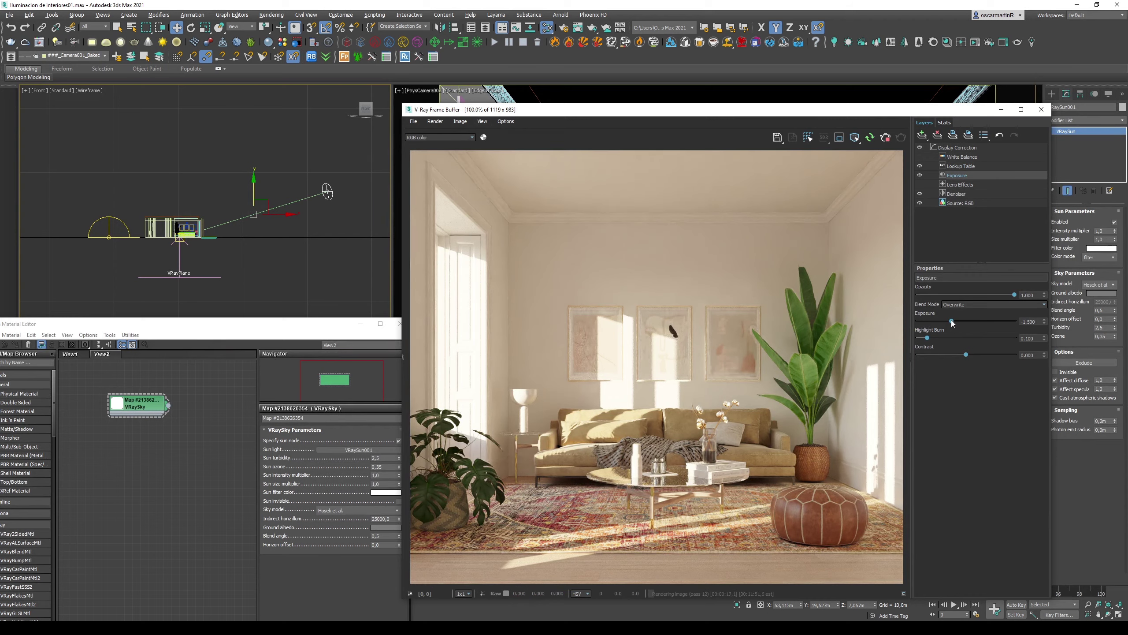
key(t)
scroll(228, 162, up, 2)
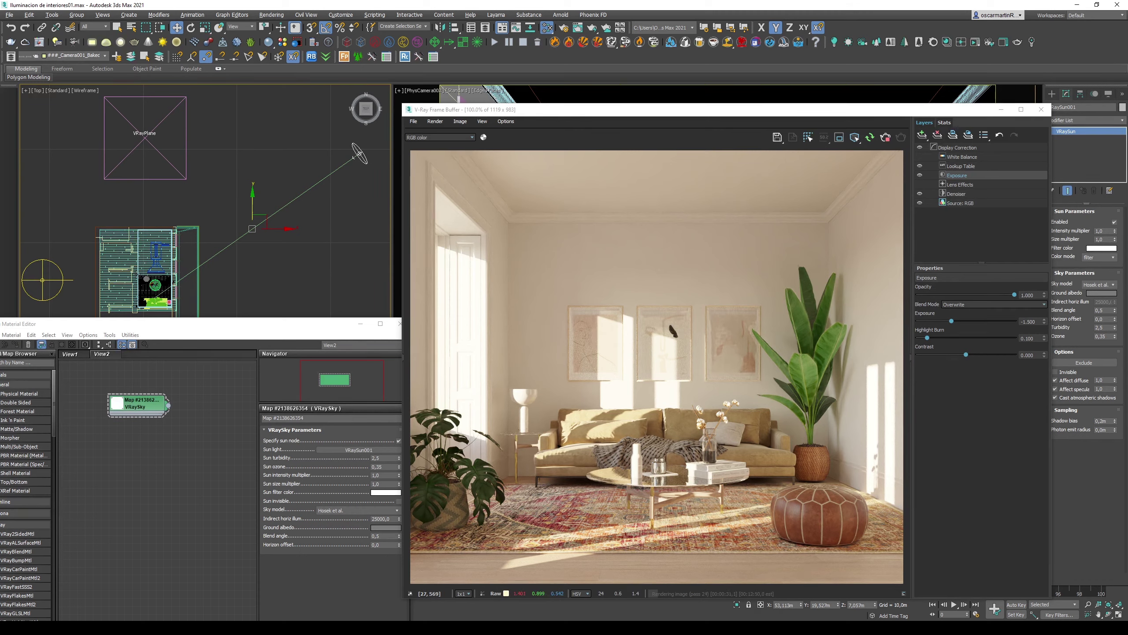
Pan the Top view and move VRaySun001 down, then up and right, to aim sunlight across the sofa and rug
middle_drag(267, 219, 296, 170)
mouse_move(296, 170)
mouse_down()
mouse_move(303, 210)
mouse_move(264, 380)
mouse_move(150, 414)
mouse_move(93, 313)
mouse_move(278, 277)
mouse_up()
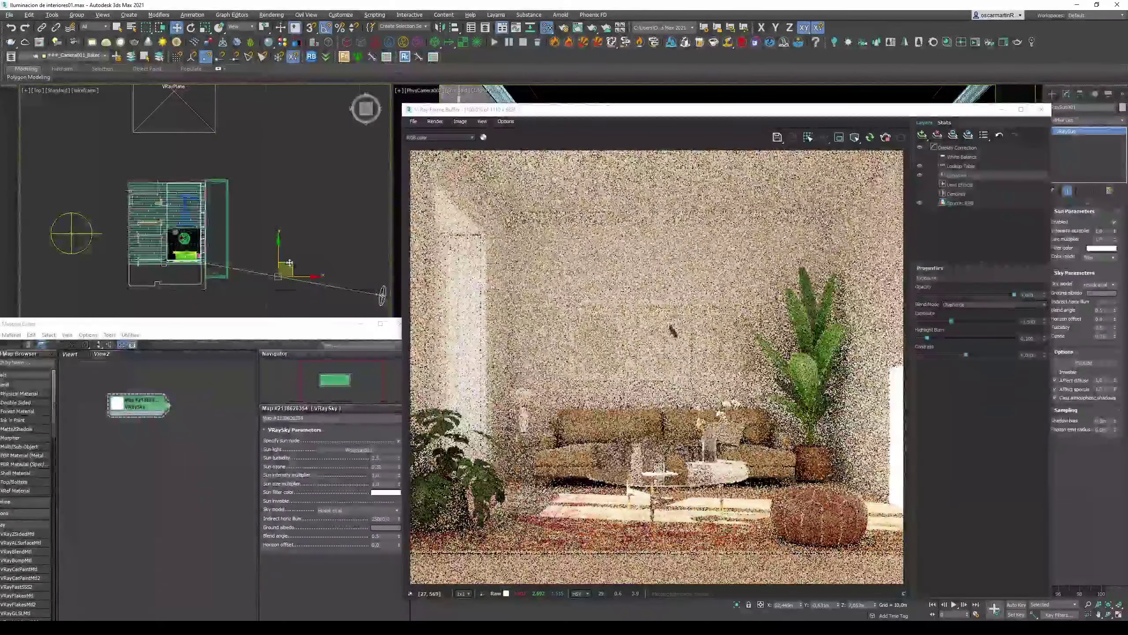
drag(278, 272, 280, 213)
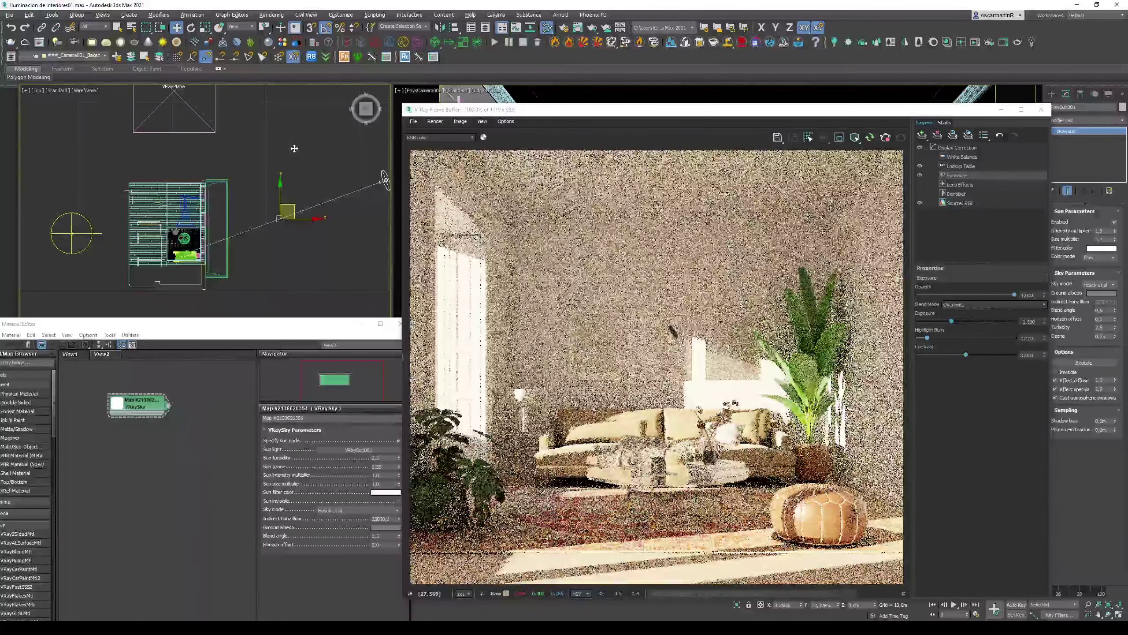
mouse_move(294, 148)
mouse_down()
mouse_move(336, 119)
mouse_move(266, 252)
mouse_up()
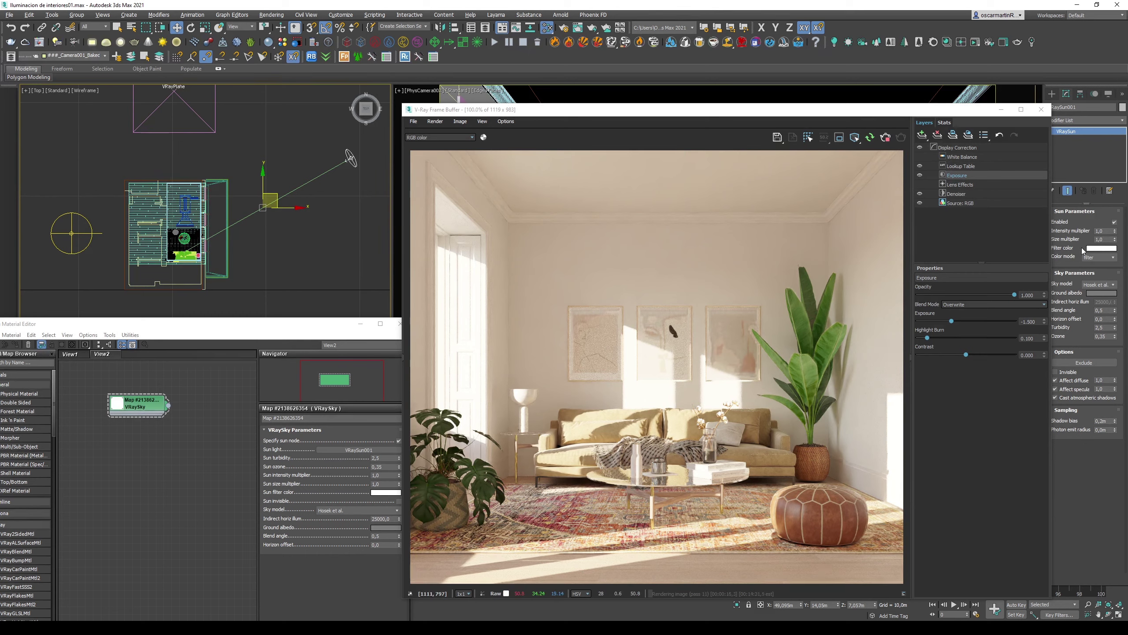
Try VRaySun001 size multipliers of 10 and 4, then return it to 1
click(1110, 239)
text(0)
key(Return)
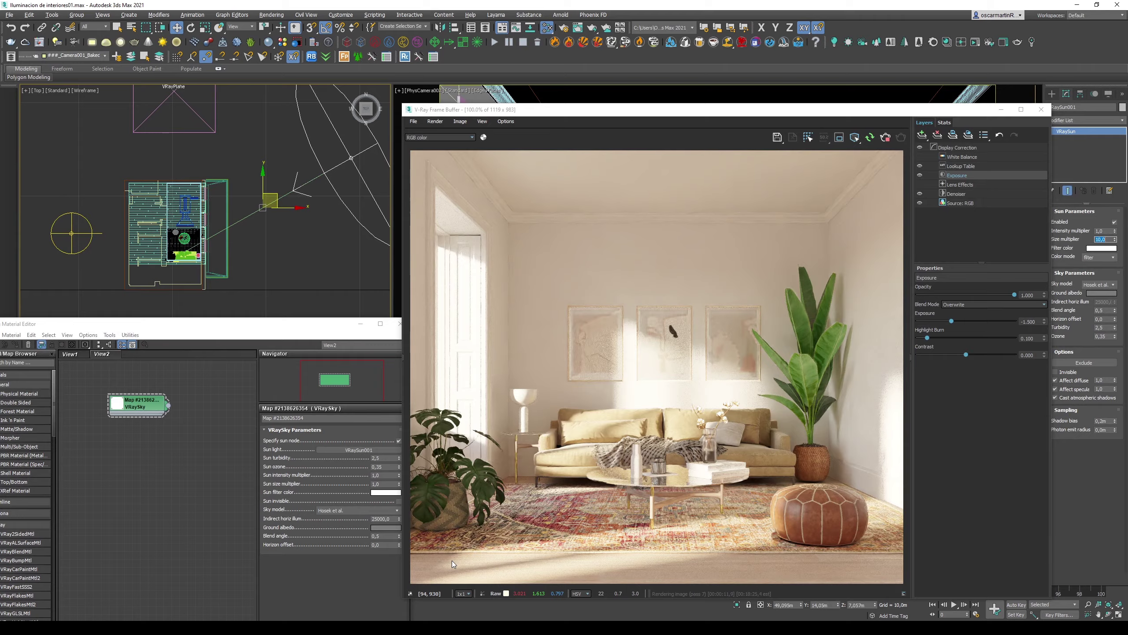
text(4)
key(Return)
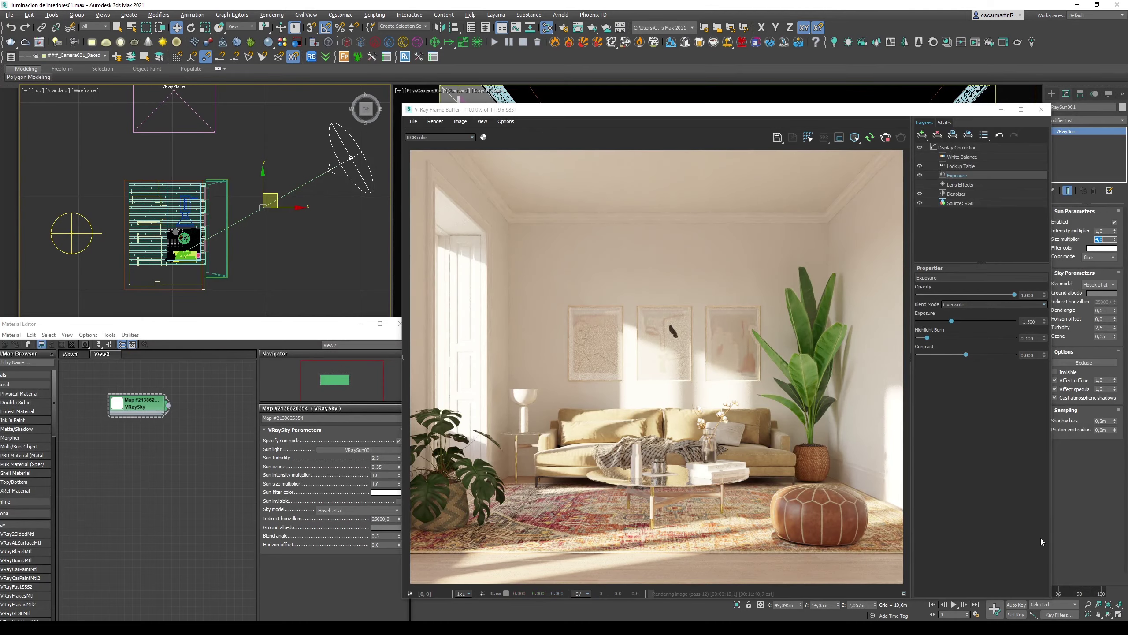
text(1)
key(Return)
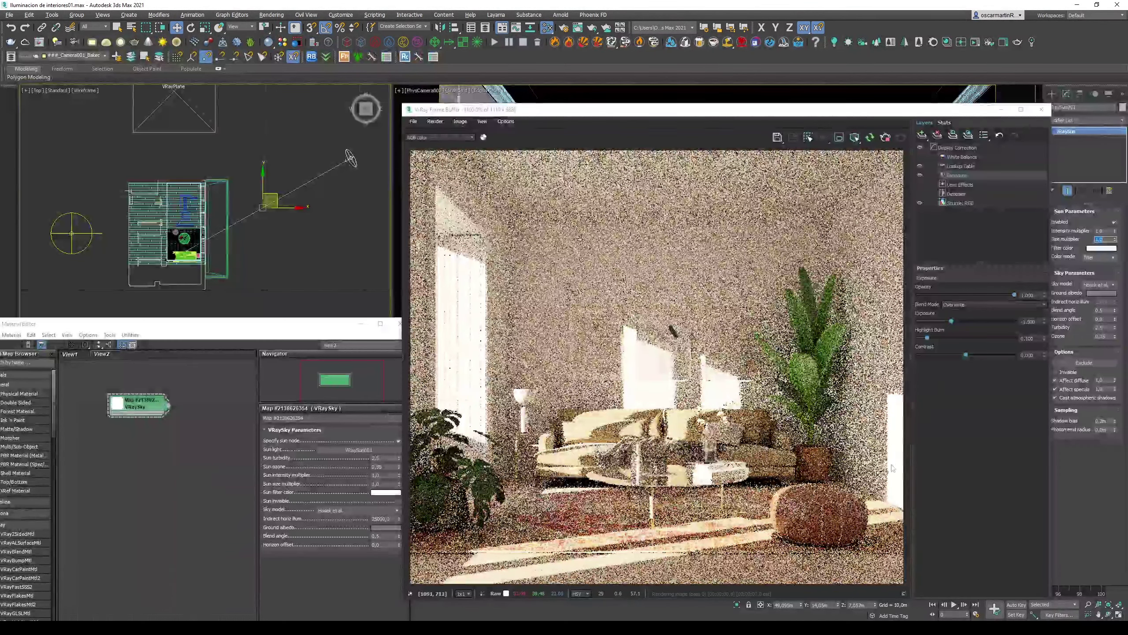
Nudge the sun to a new position in plan and set its size multiplier to 3
drag(272, 192, 268, 178)
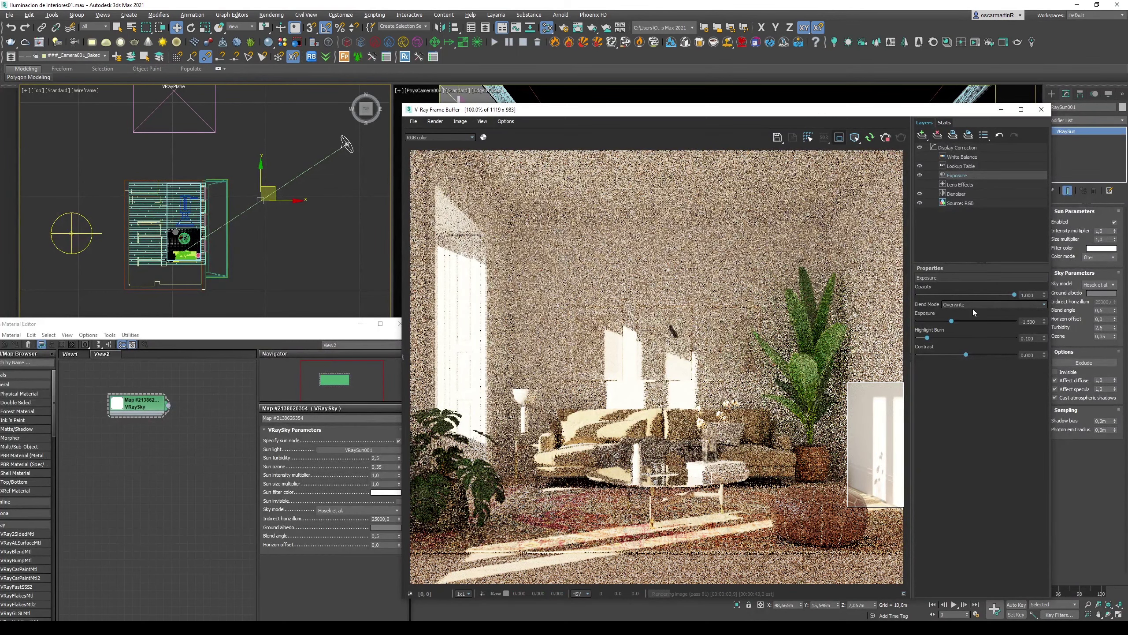
double_click(1107, 239)
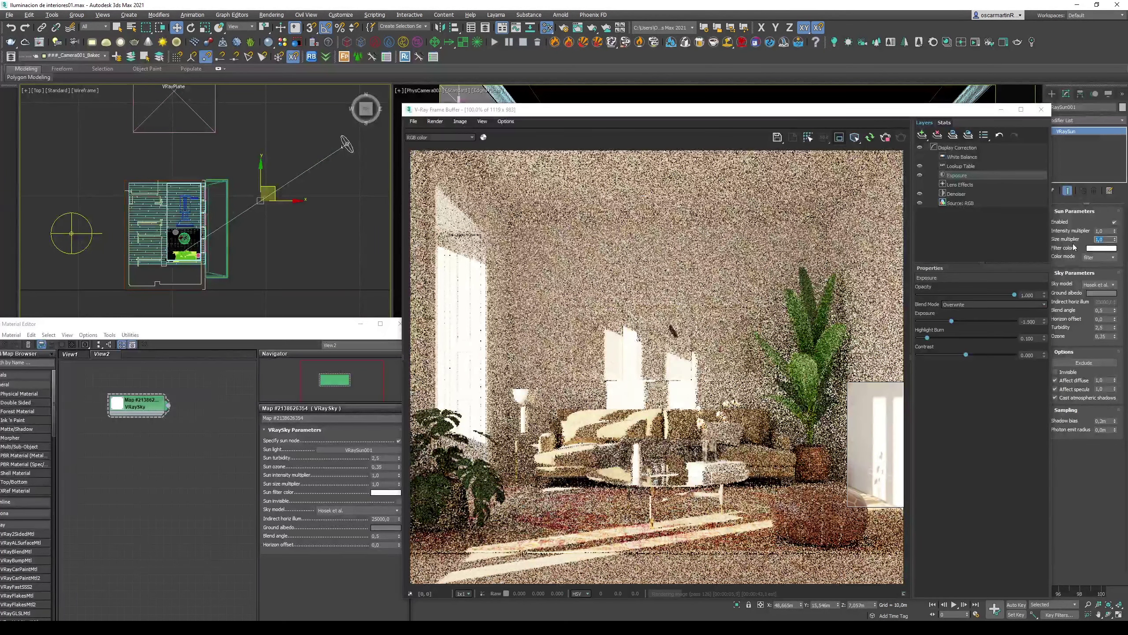
key(Return)
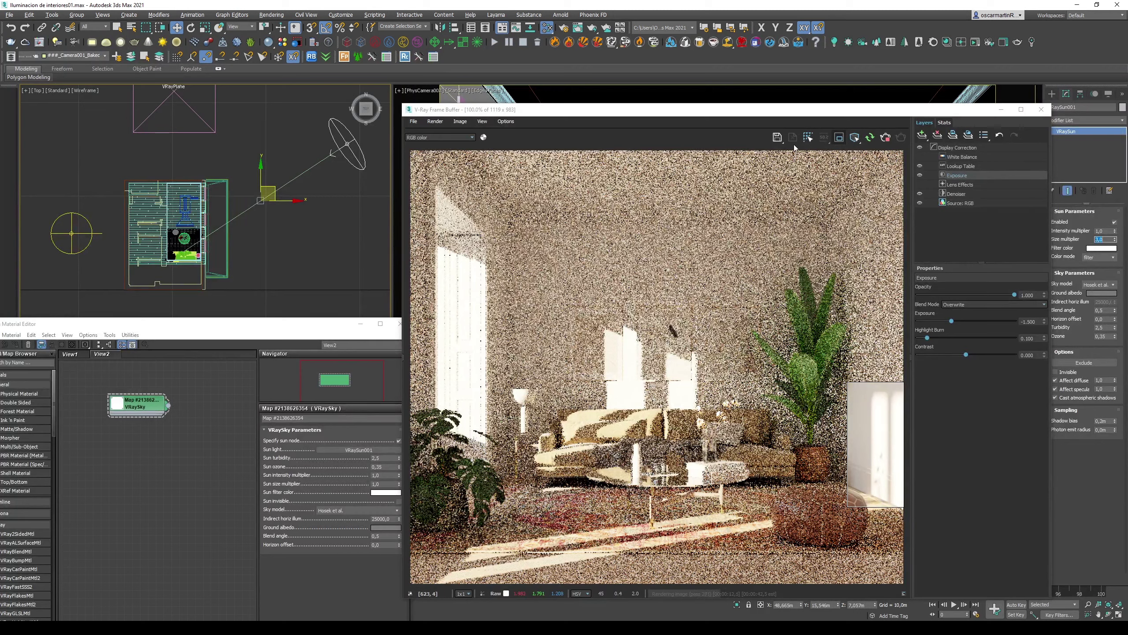
key(Return)
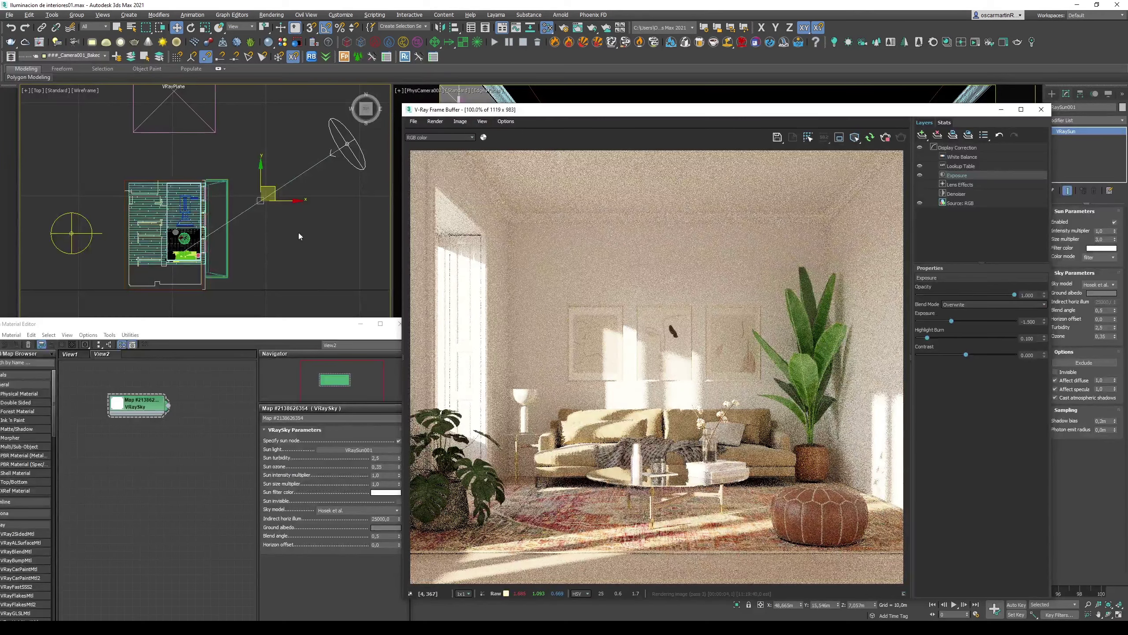
Drag VRaySun001 and its target up-left in the Top viewport
mouse_move(268, 192)
mouse_down()
mouse_move(257, 152)
mouse_move(374, 132)
mouse_move(354, 118)
mouse_up()
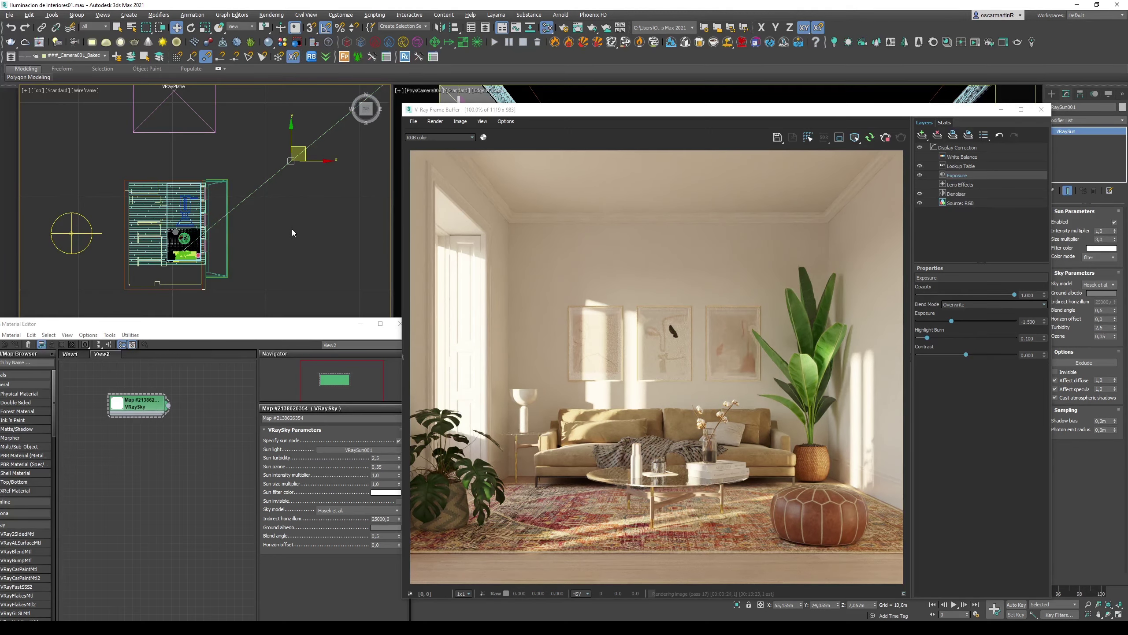
Delete the VRaySun and clear the dome light's texture map
key(Delete)
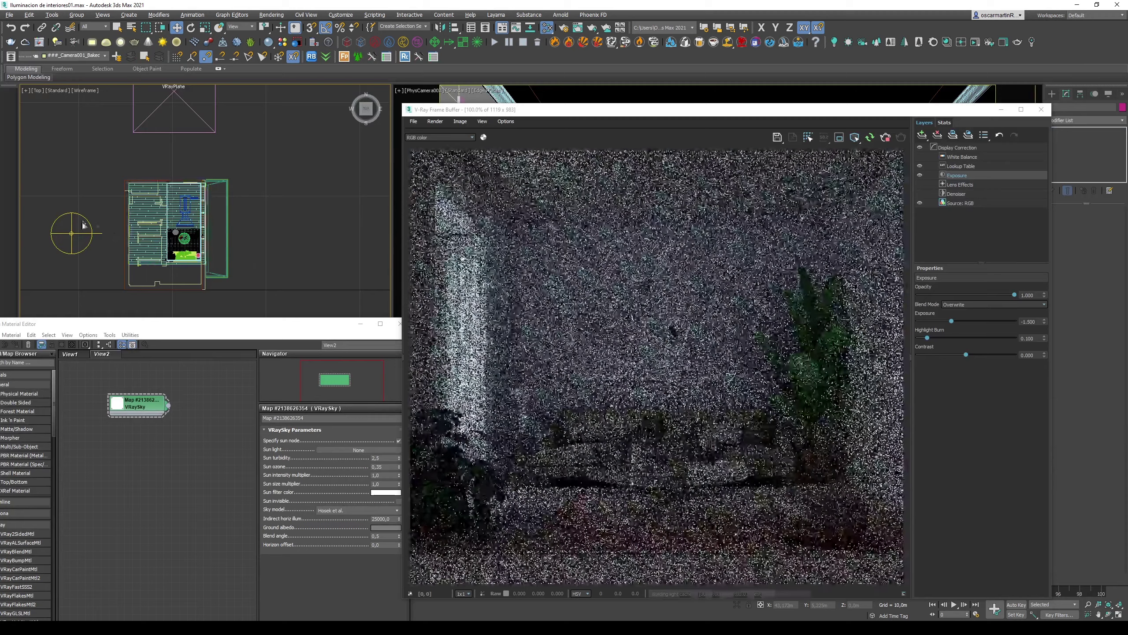
click(71, 233)
right_click(1106, 321)
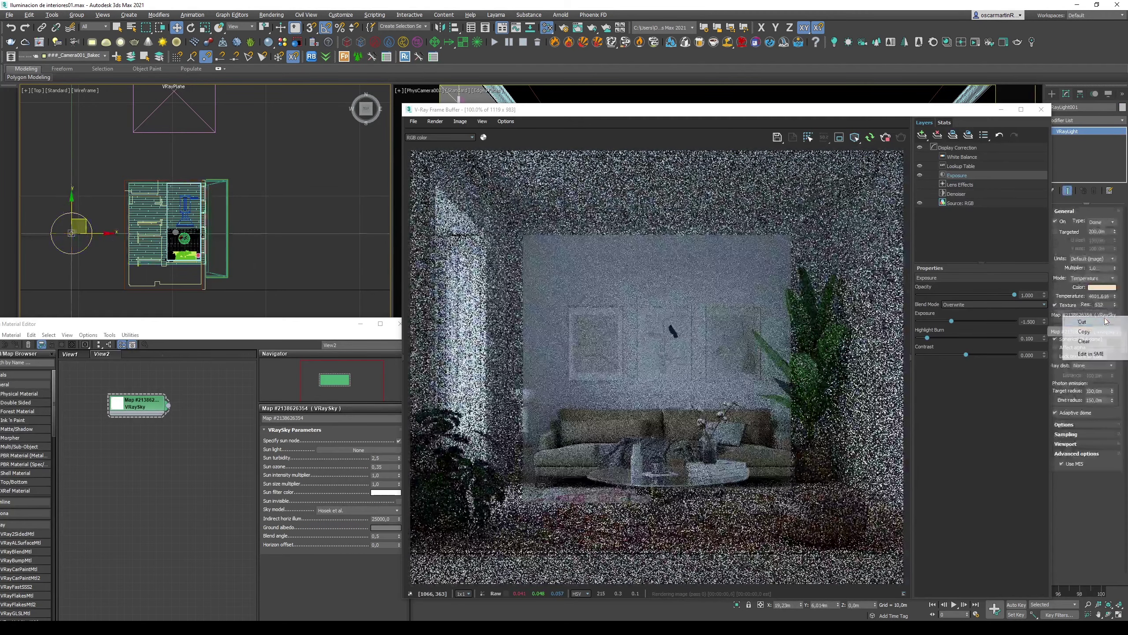
click(1102, 341)
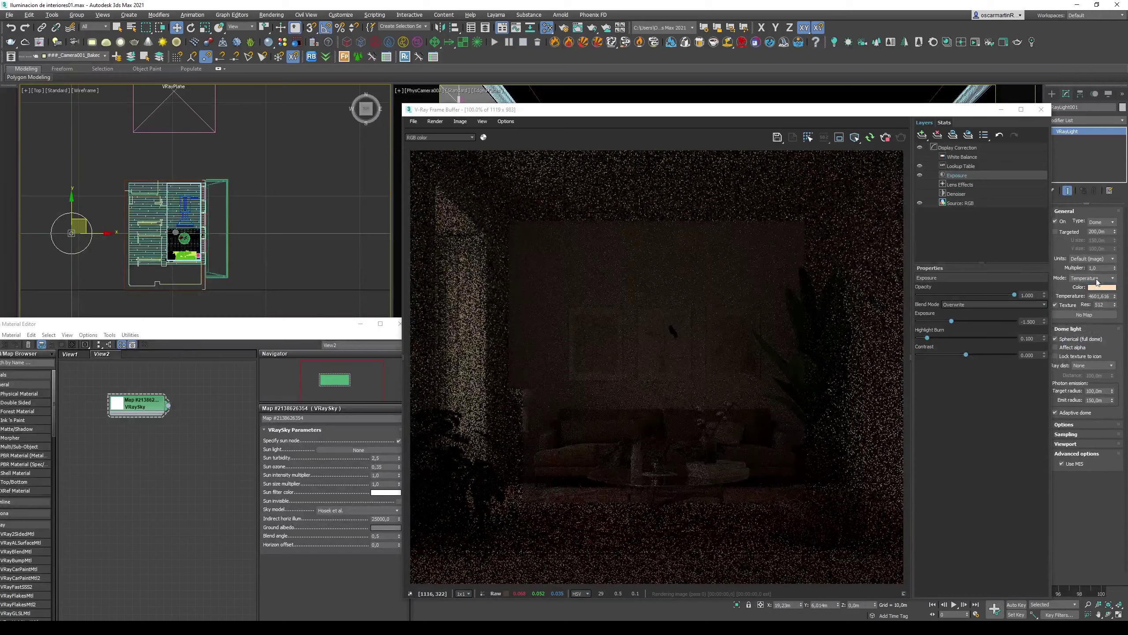
Set the dome light temperature to 6500 and delete the VRaySky node in the Material Editor
double_click(1102, 296)
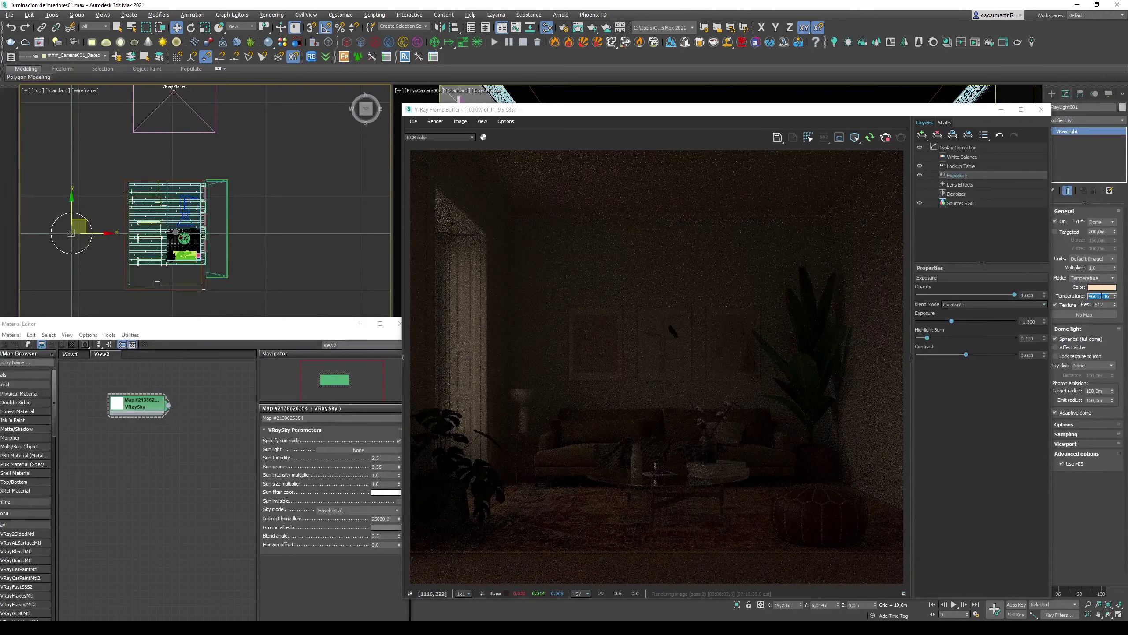
text(6500)
key(Return)
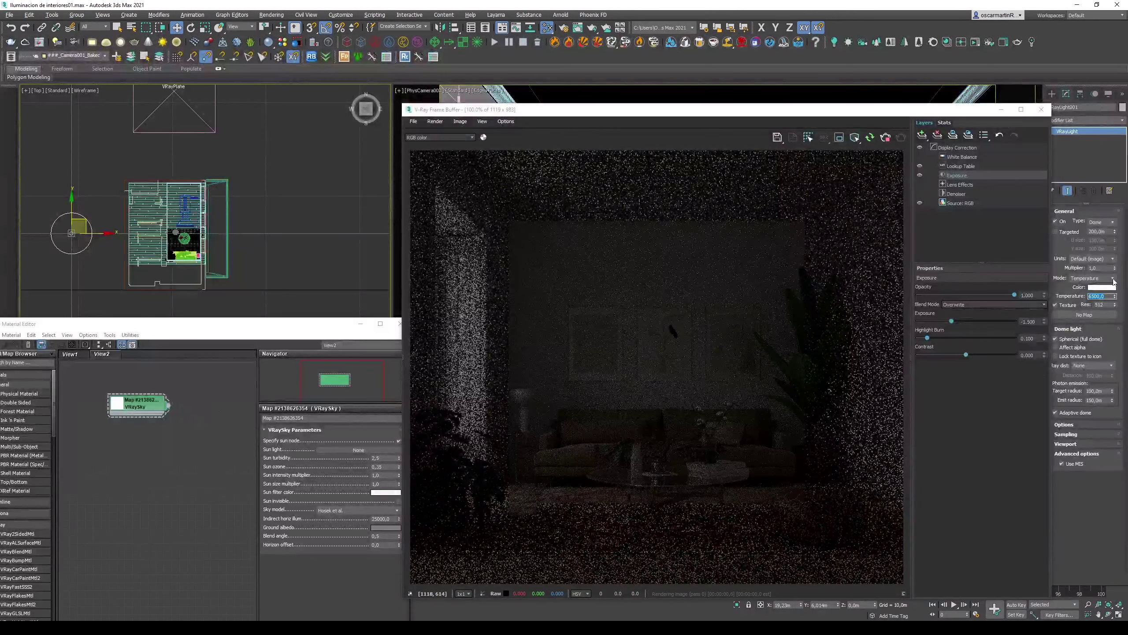
click(112, 452)
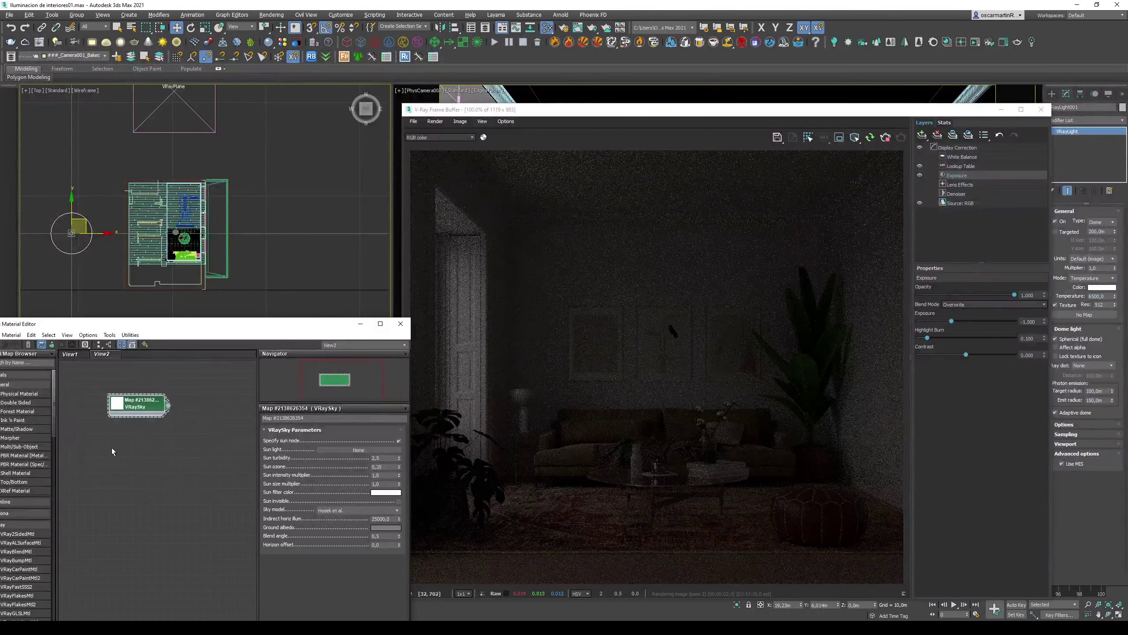
key(Delete)
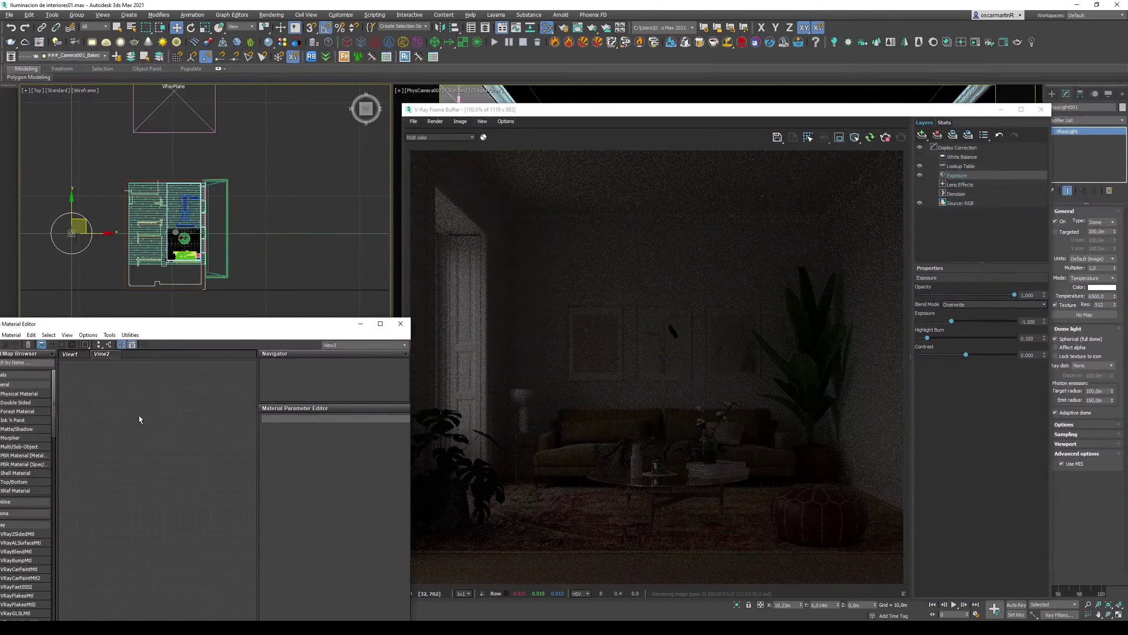
Create a VRayBitmap node from Maps > V-Ray, hide the Material/Map Browser, and move the node left
right_click(138, 403)
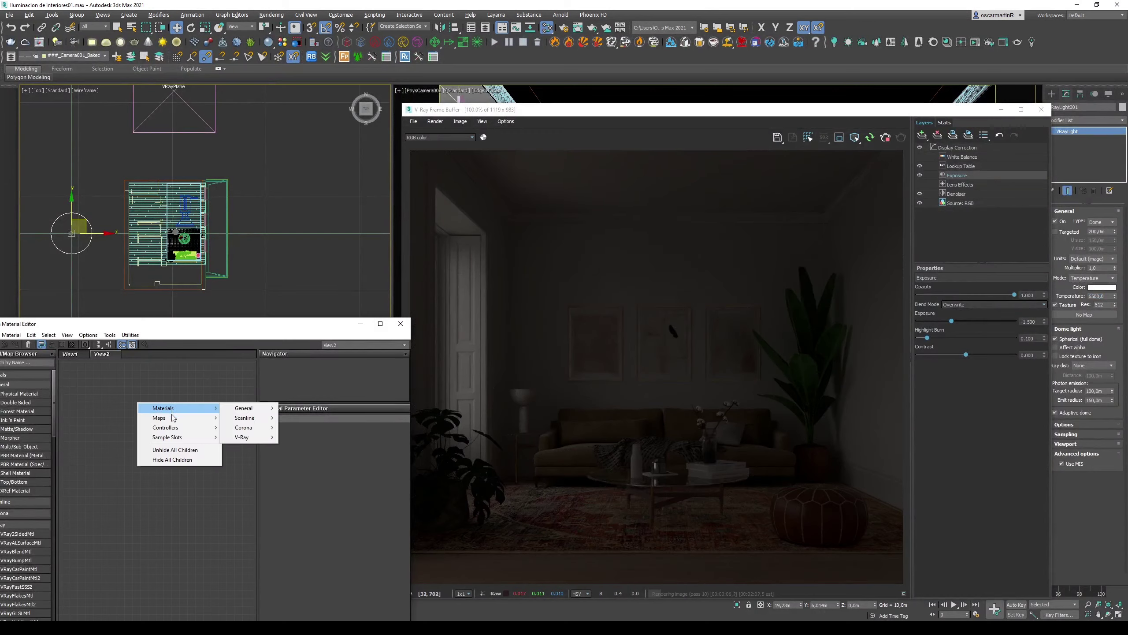
mouse_move(243, 465)
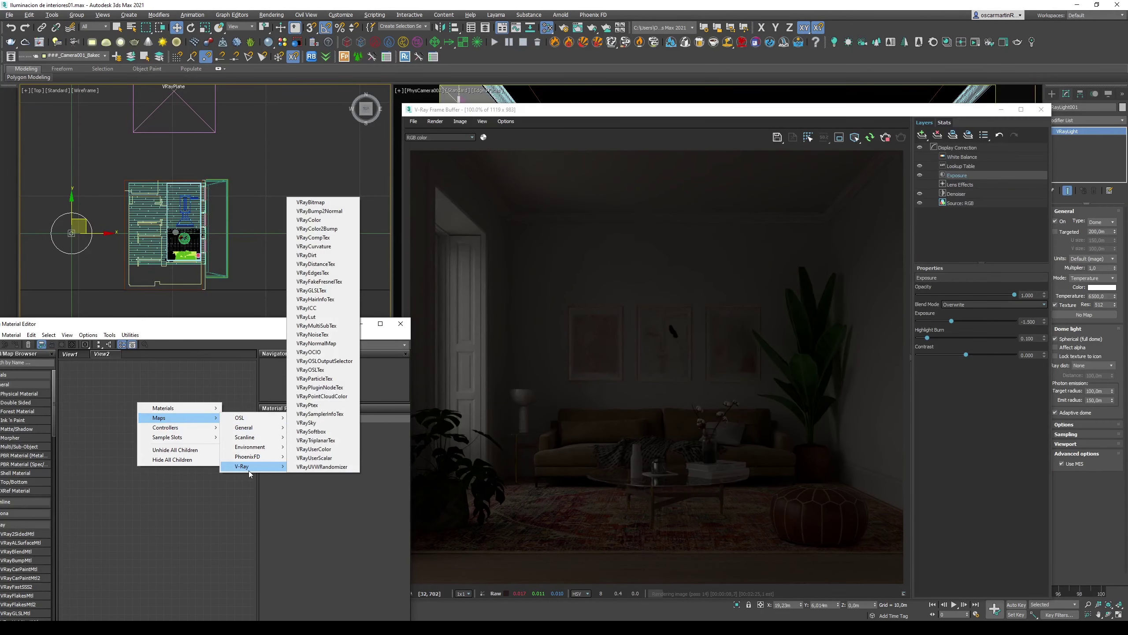
click(311, 202)
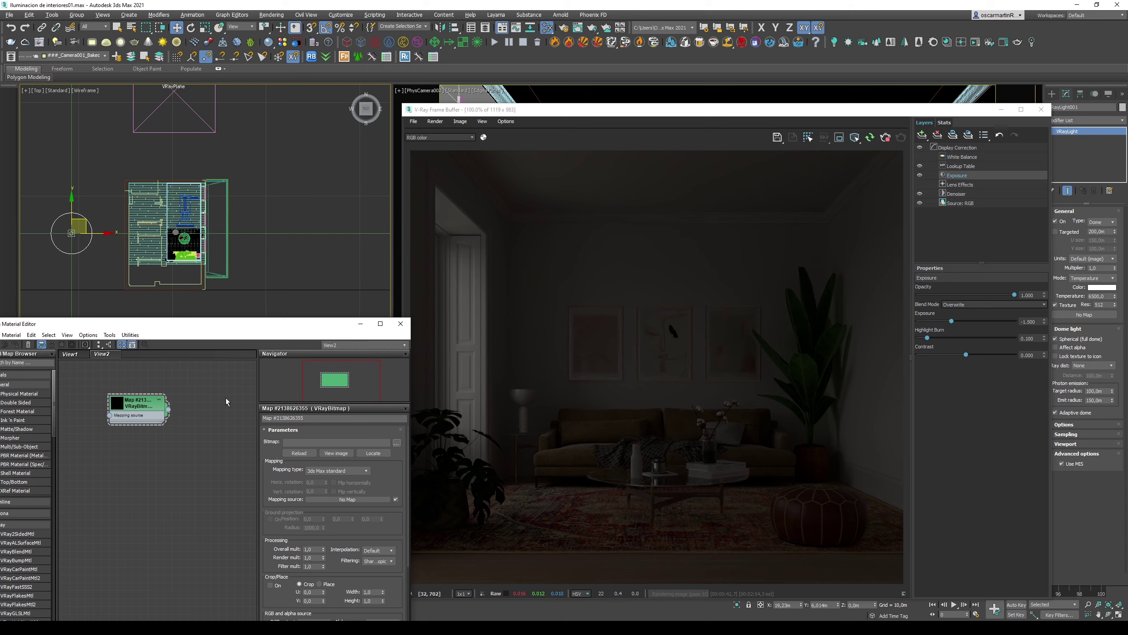
click(51, 354)
drag(43, 411, 78, 402)
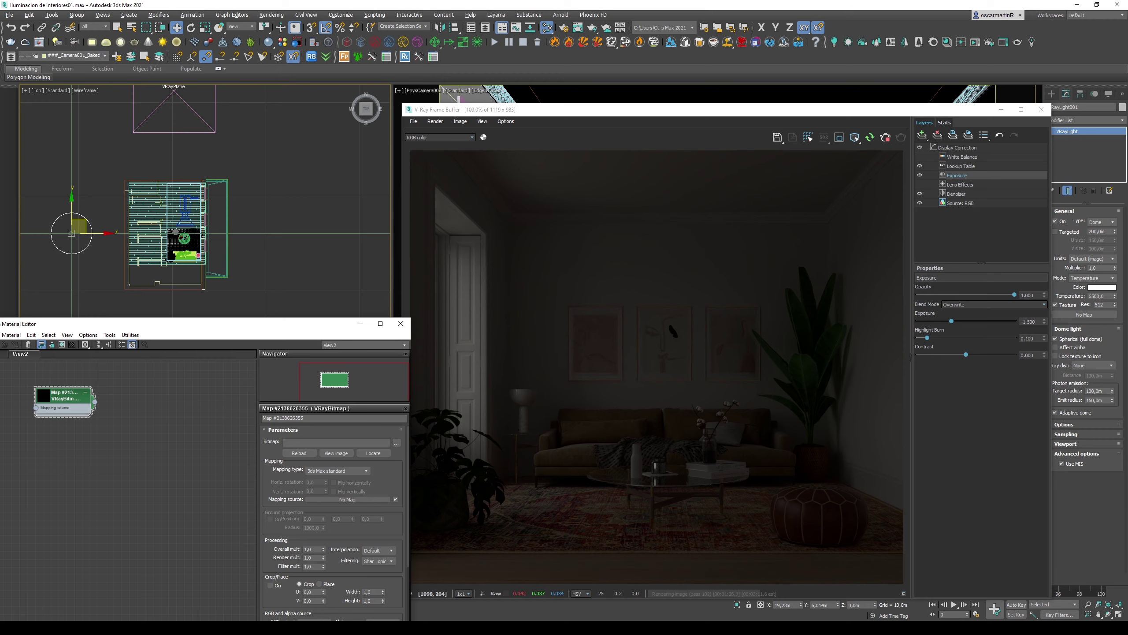
Set the VRayBitmap mapping to Spherical and wire it as an instance to the dome light texture
key(alt+Tab)
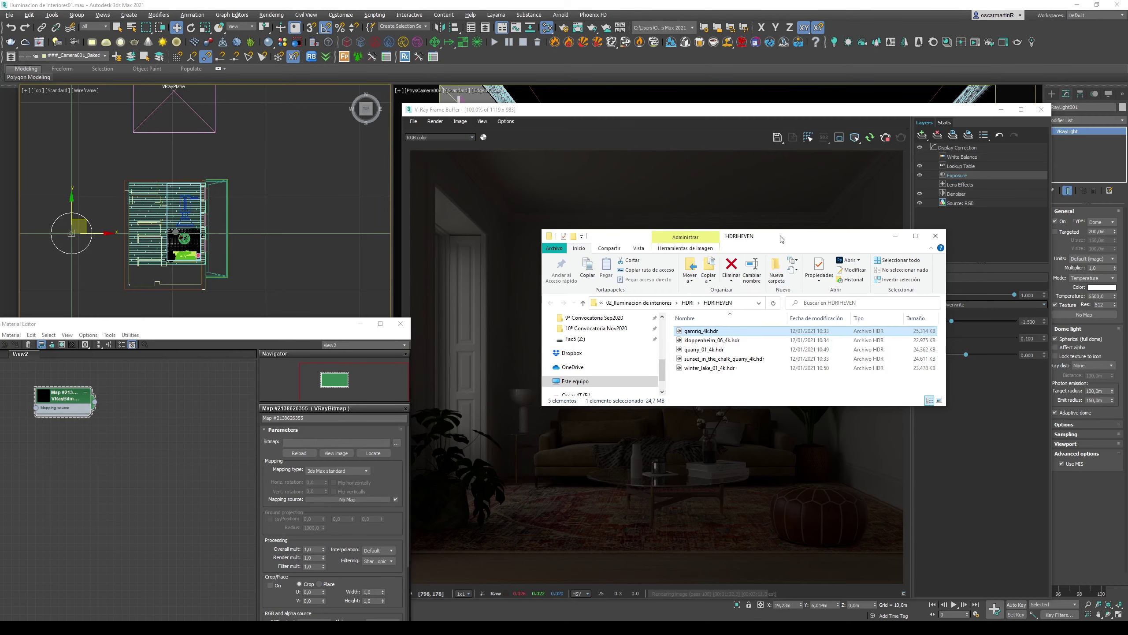
key(super+shift+Right)
click(347, 470)
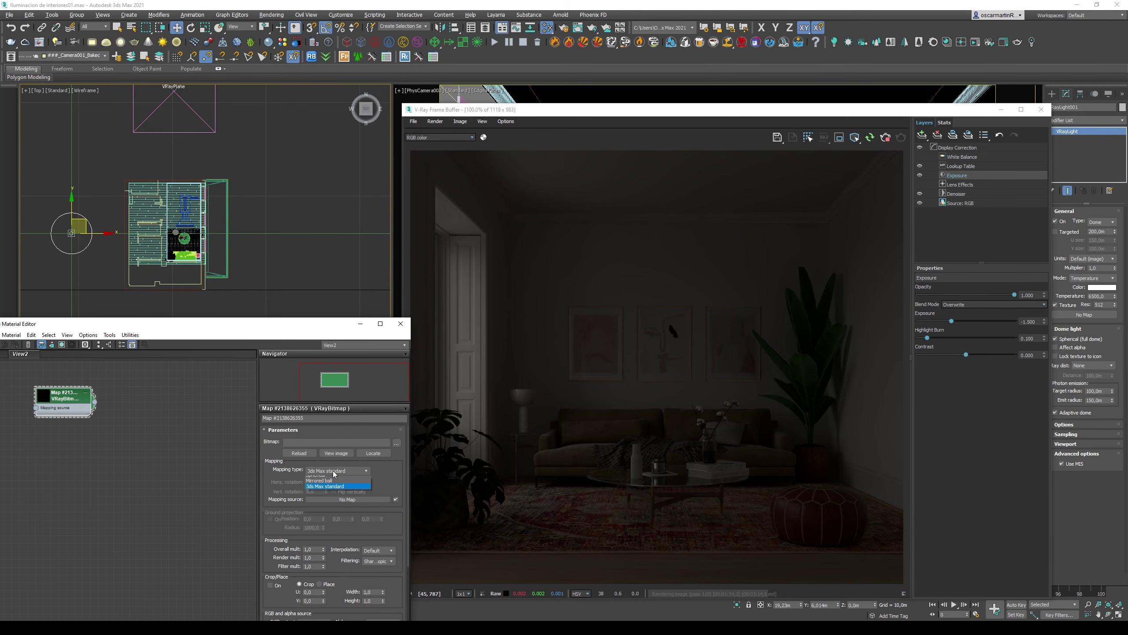
click(323, 491)
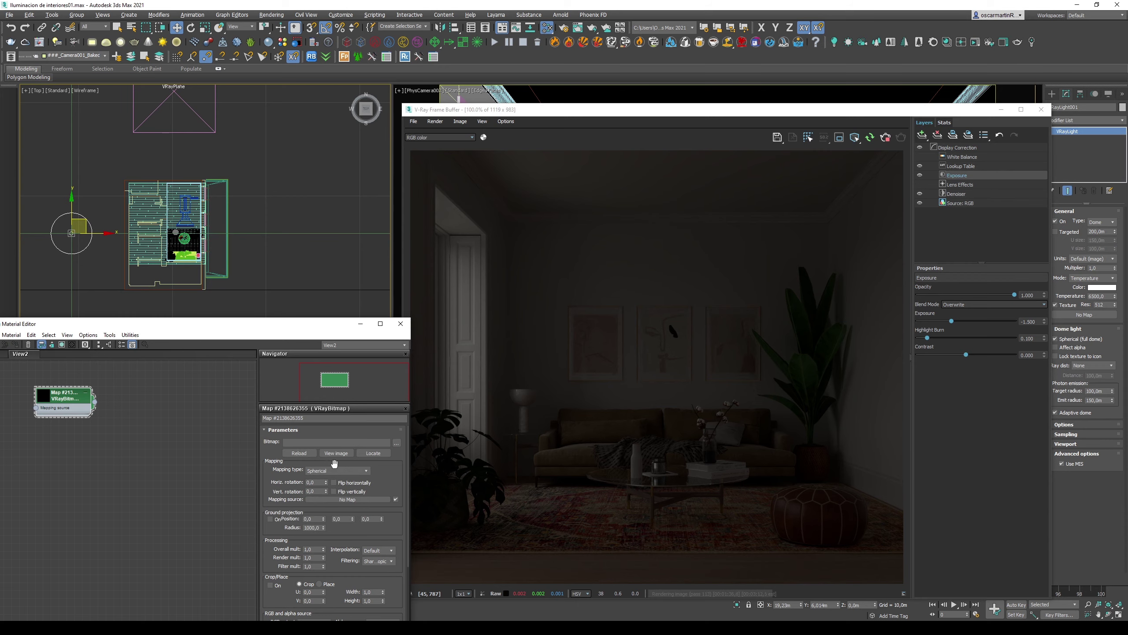
drag(94, 402, 1070, 315)
click(544, 339)
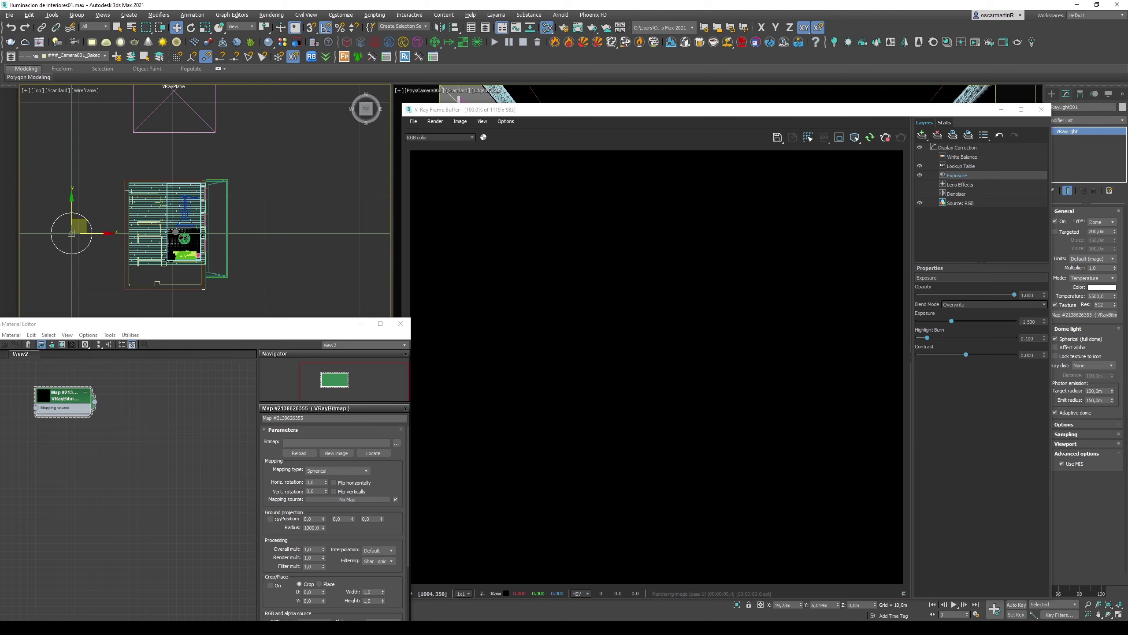
Load gamrig_4k.hdr into the bitmap after trying kloppenheim_06_4k.hdr, and raise VFB exposure to about 2.227
key(alt+Tab)
drag(906, 274, 335, 443)
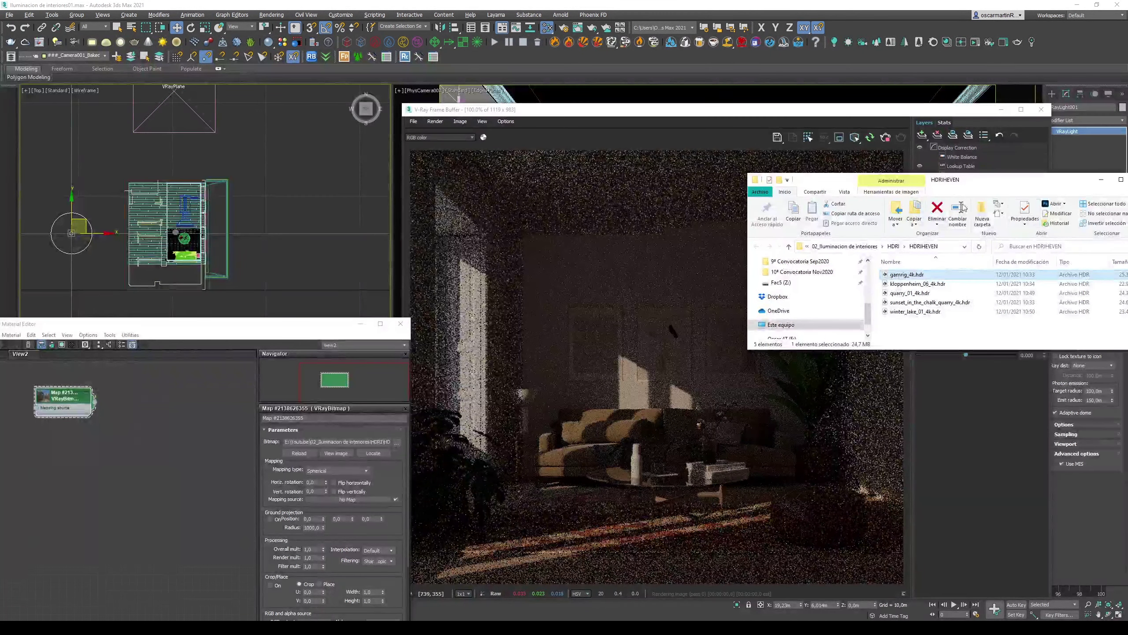
click(918, 284)
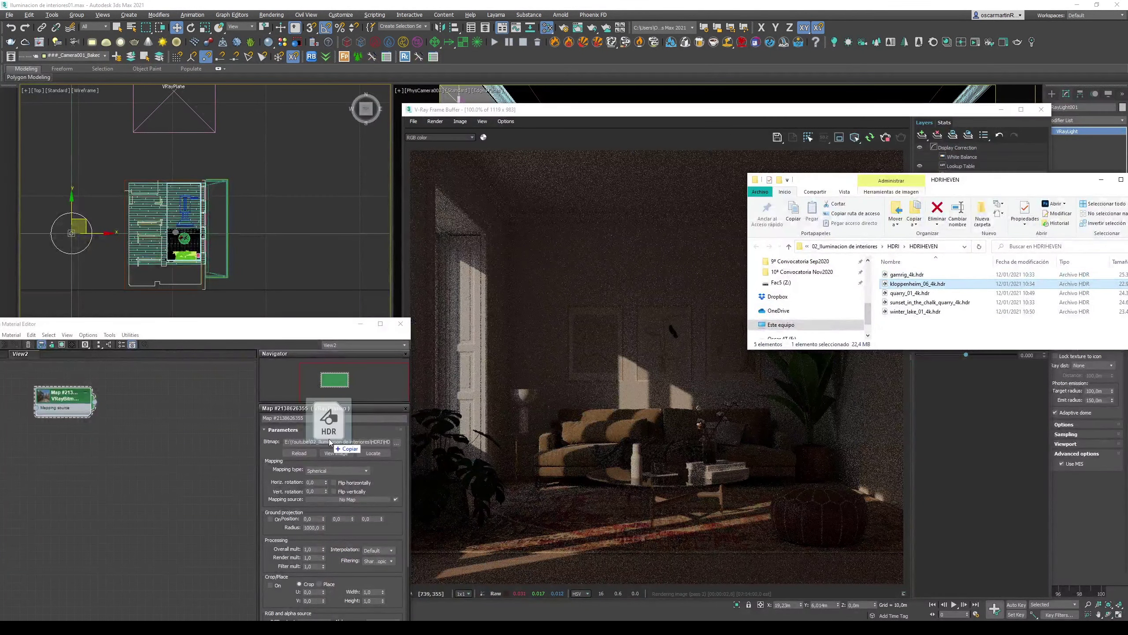
drag(454, 395, 330, 443)
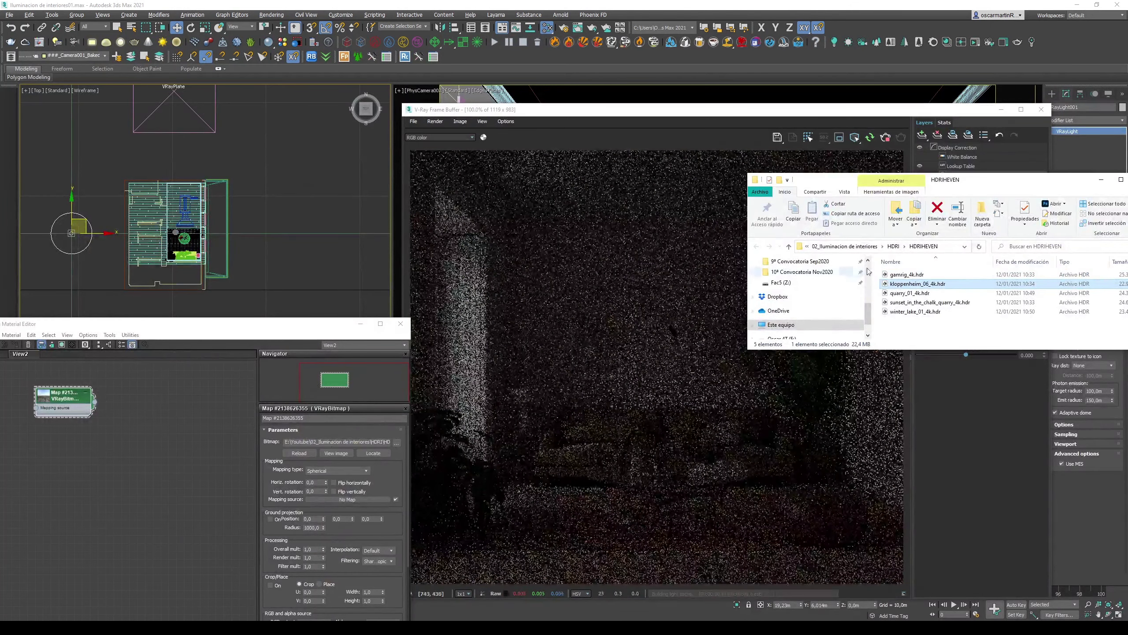
mouse_move(907, 274)
mouse_down()
mouse_move(228, 453)
mouse_move(331, 442)
mouse_up()
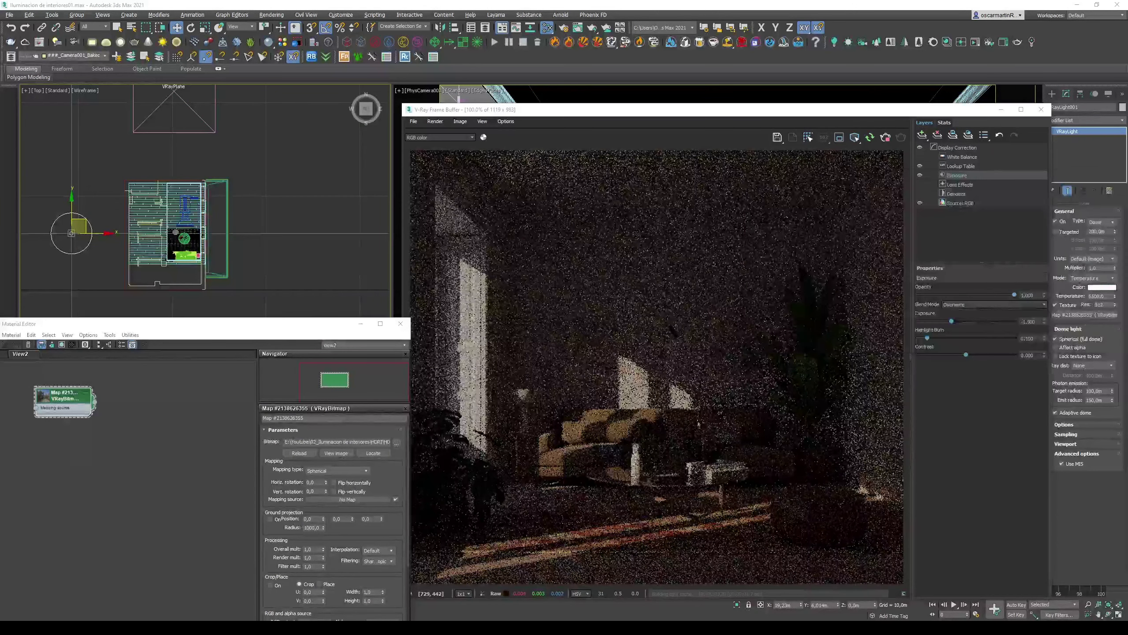
drag(952, 321, 987, 321)
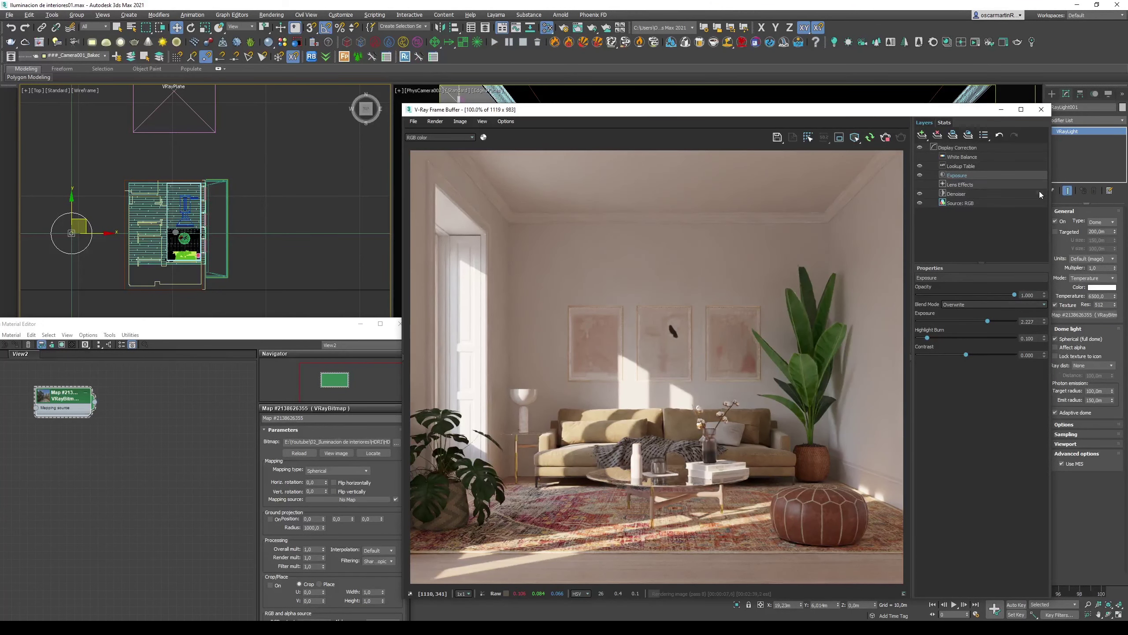
drag(935, 112, 924, 106)
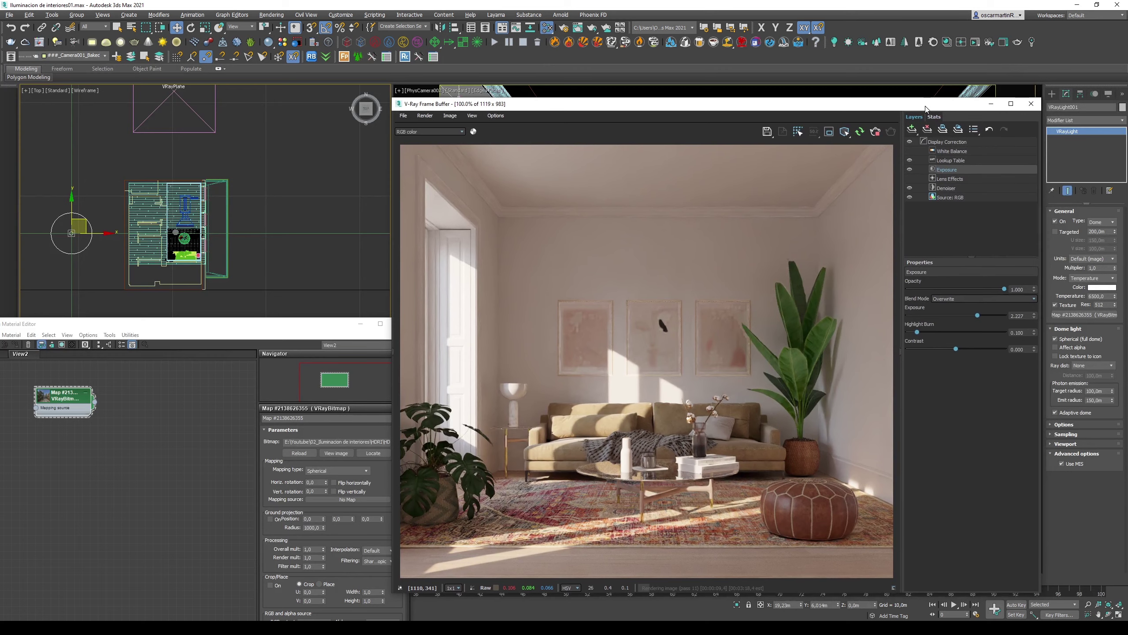
click(329, 453)
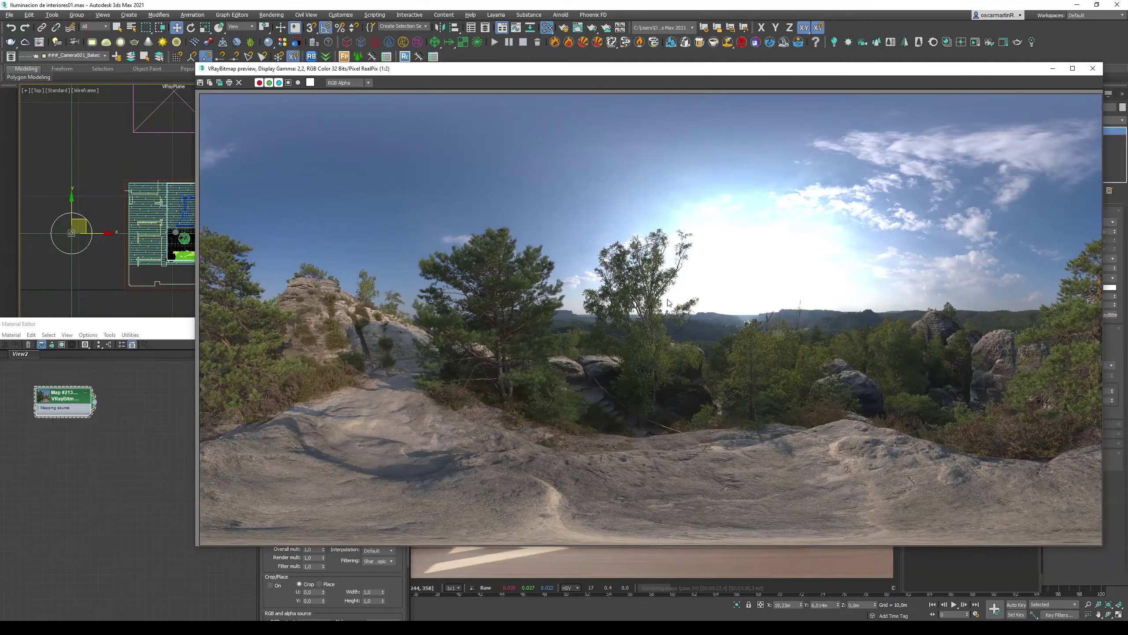
click(99, 258)
click(98, 235)
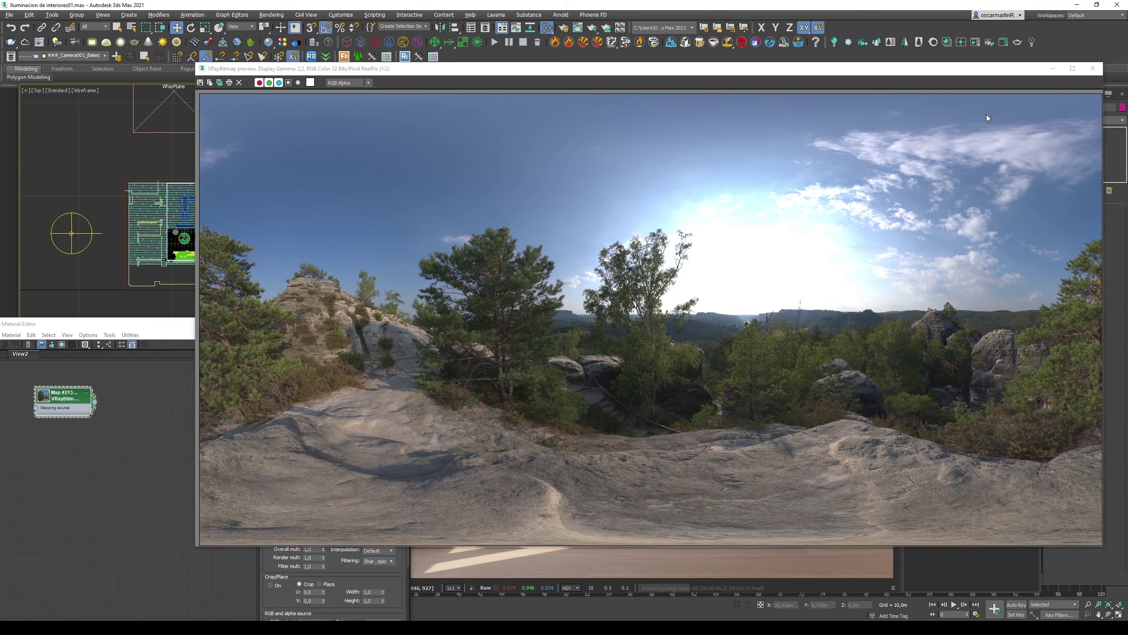
click(1093, 69)
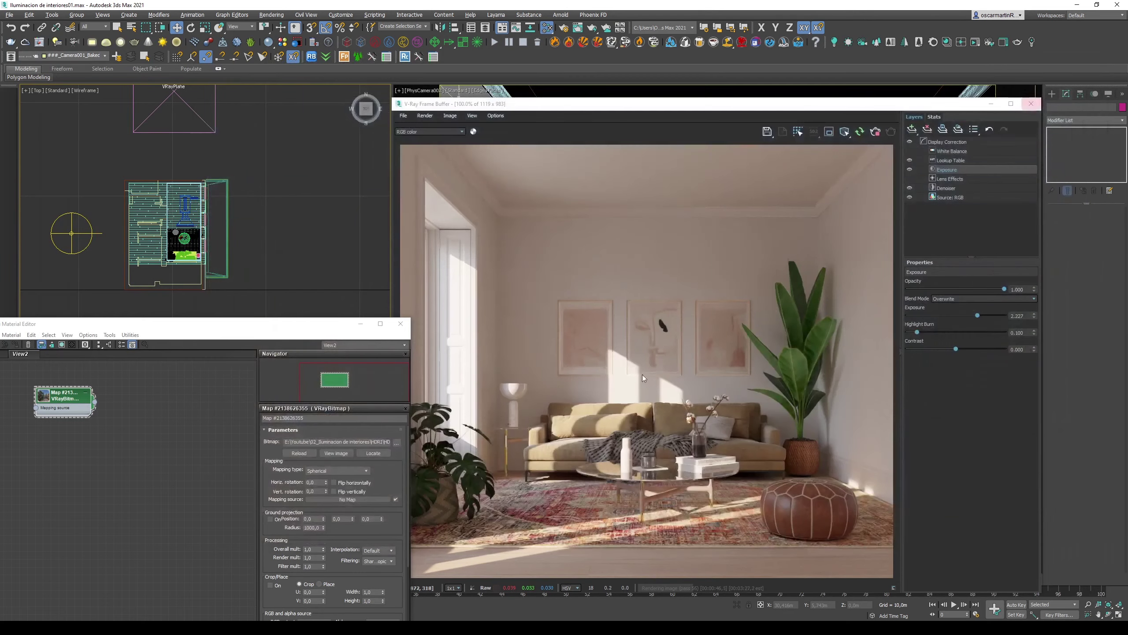
Rotate the dome light about Z in the Top view, trying 45° and 55° before settling on 35°
click(91, 236)
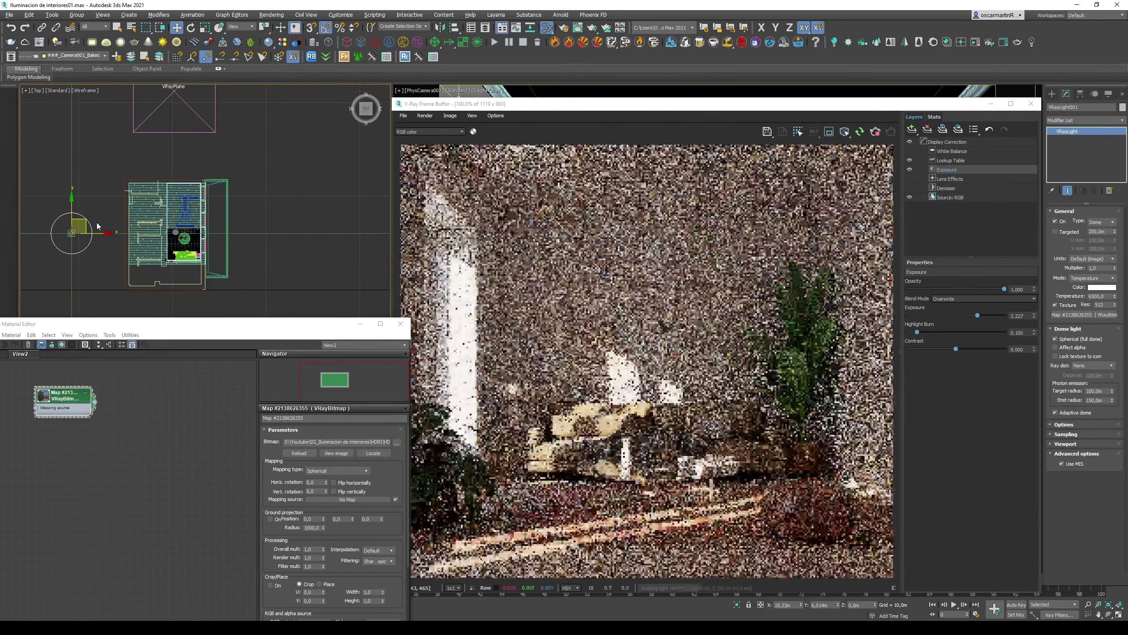
key(e)
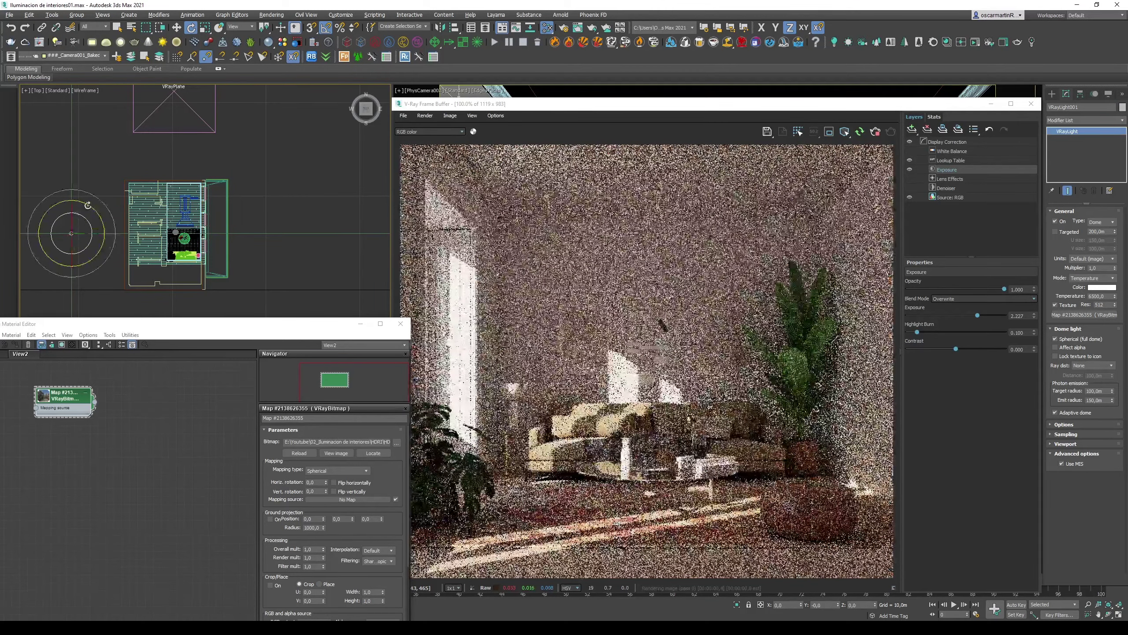
mouse_move(89, 205)
mouse_down()
mouse_move(101, 209)
mouse_move(84, 190)
mouse_move(94, 215)
mouse_up()
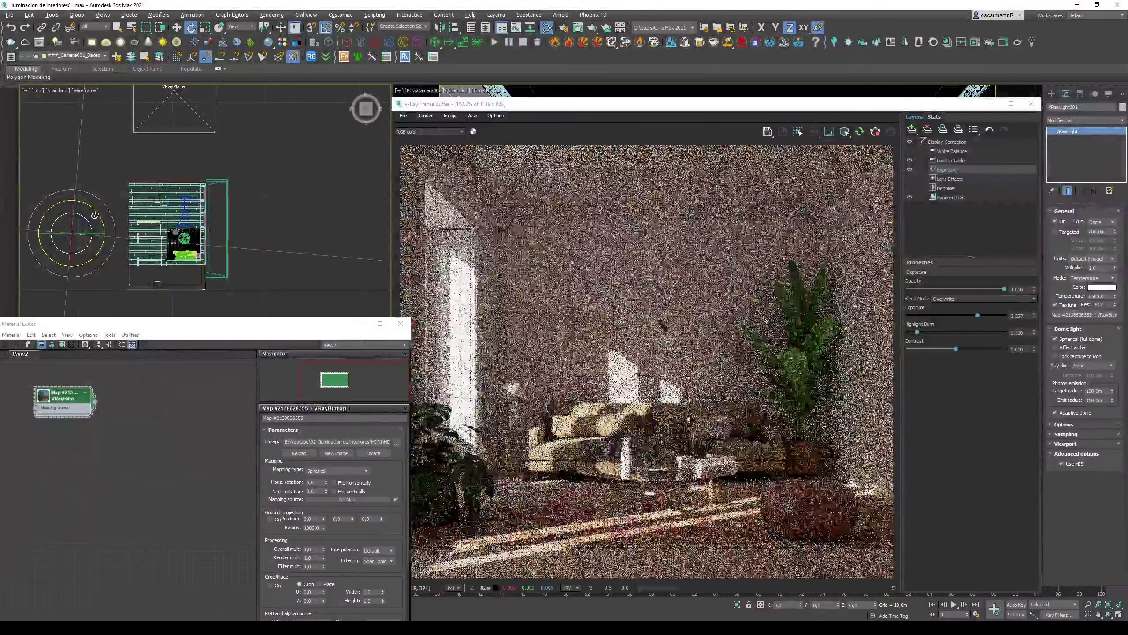
key(ctrl+z)
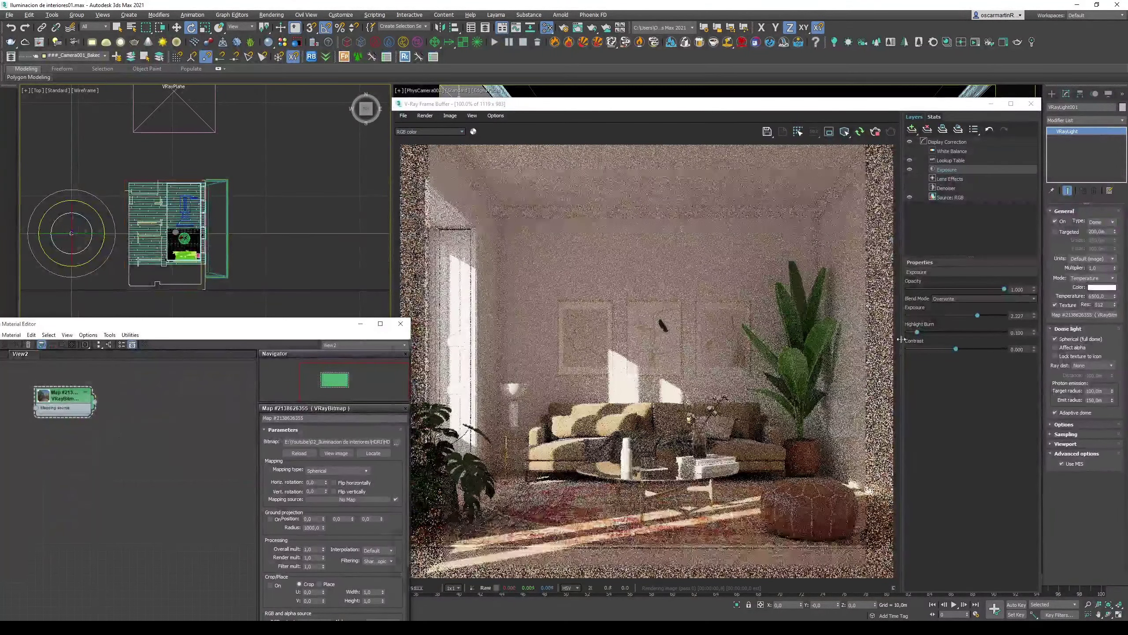
drag(95, 207, 91, 166)
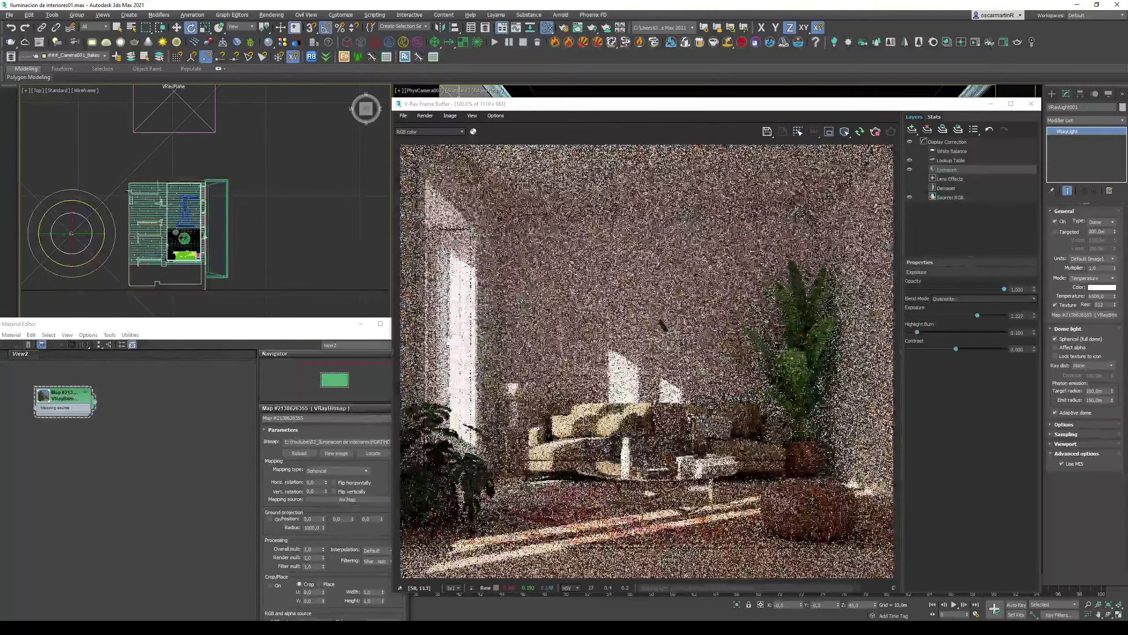
key(ctrl+z)
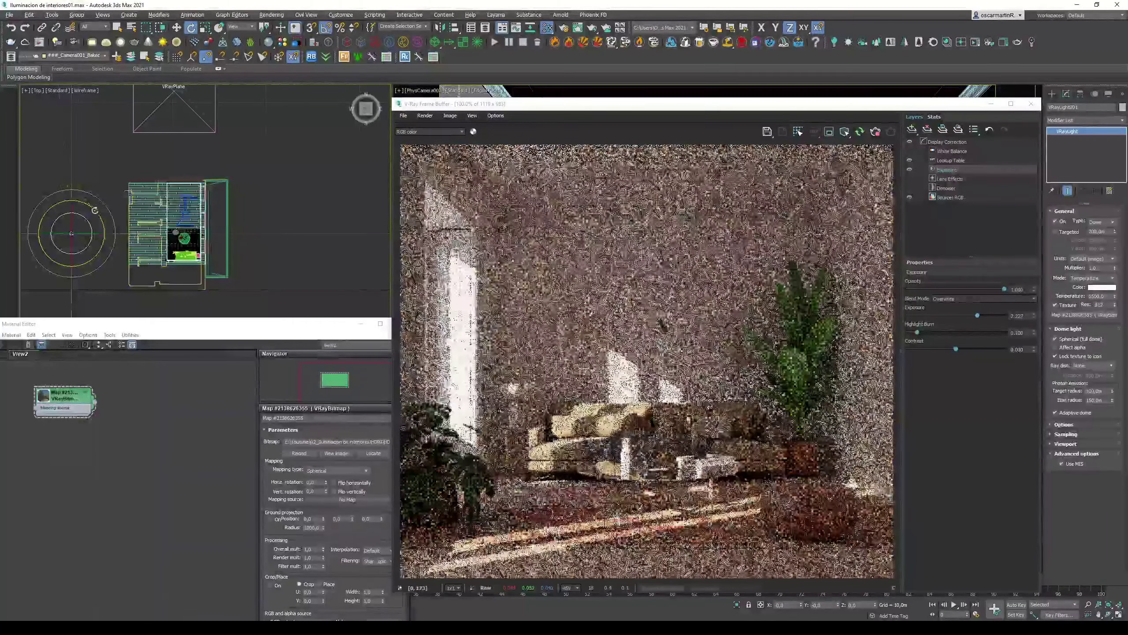
drag(95, 210, 80, 191)
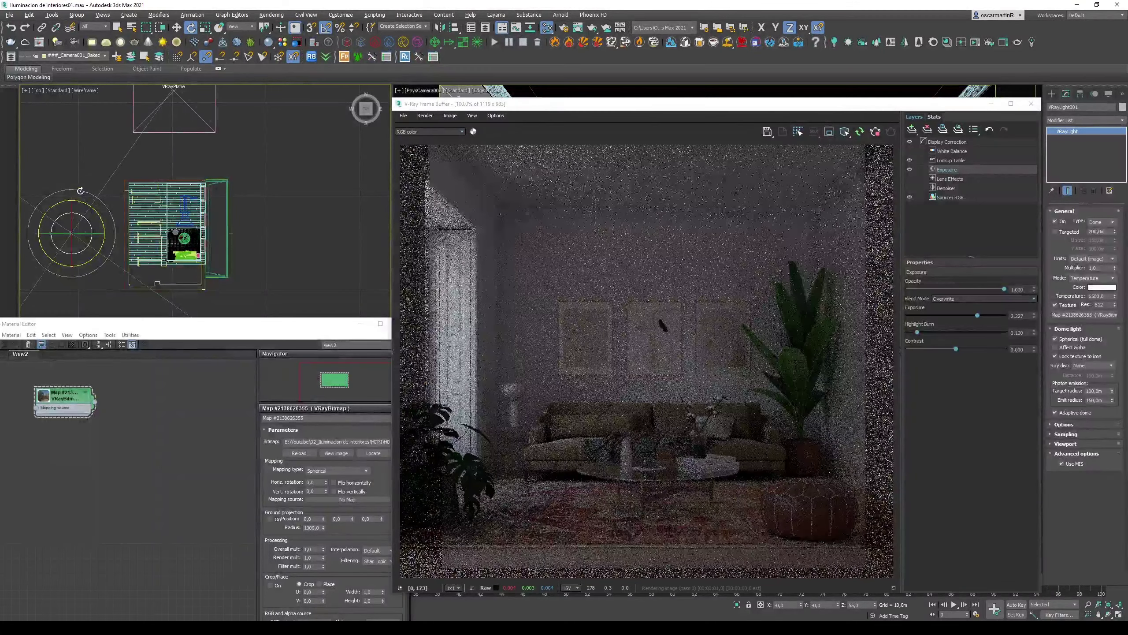
drag(84, 200, 111, 258)
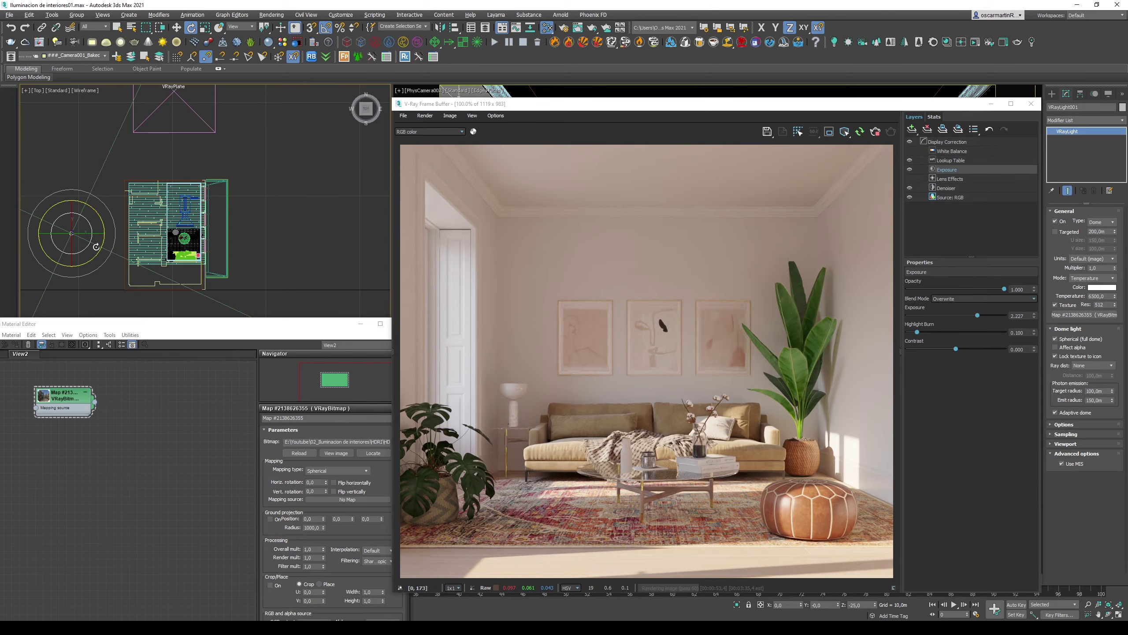
Try new dome light rotations with the interactive render restarted, reaching 155°
drag(98, 245, 97, 244)
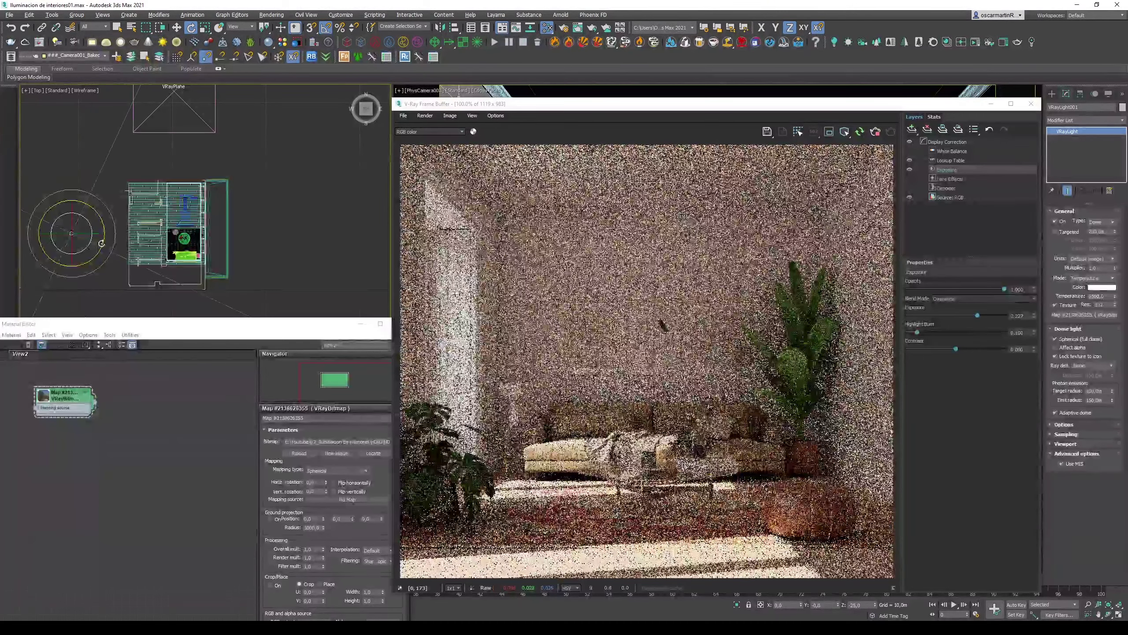
drag(97, 244, 102, 244)
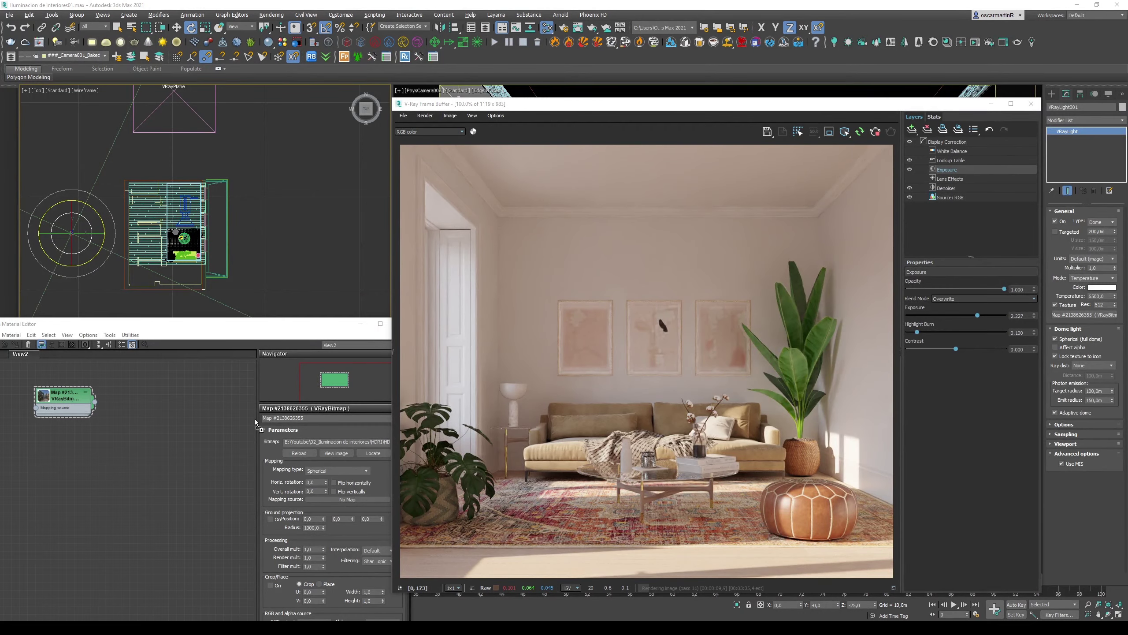
click(299, 453)
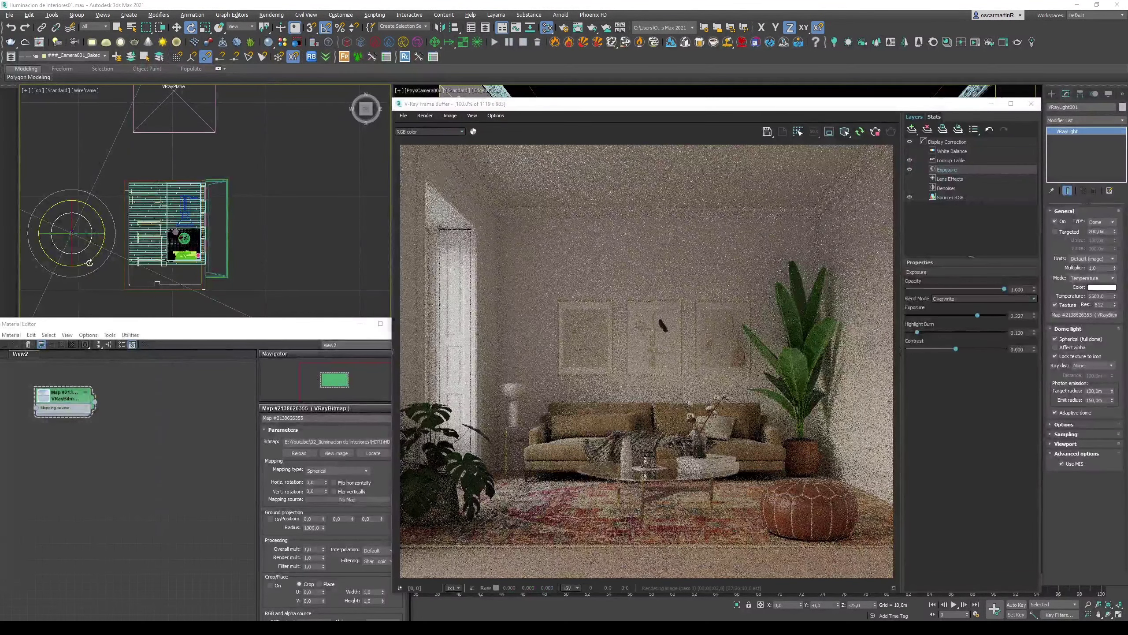
drag(90, 263, 131, 207)
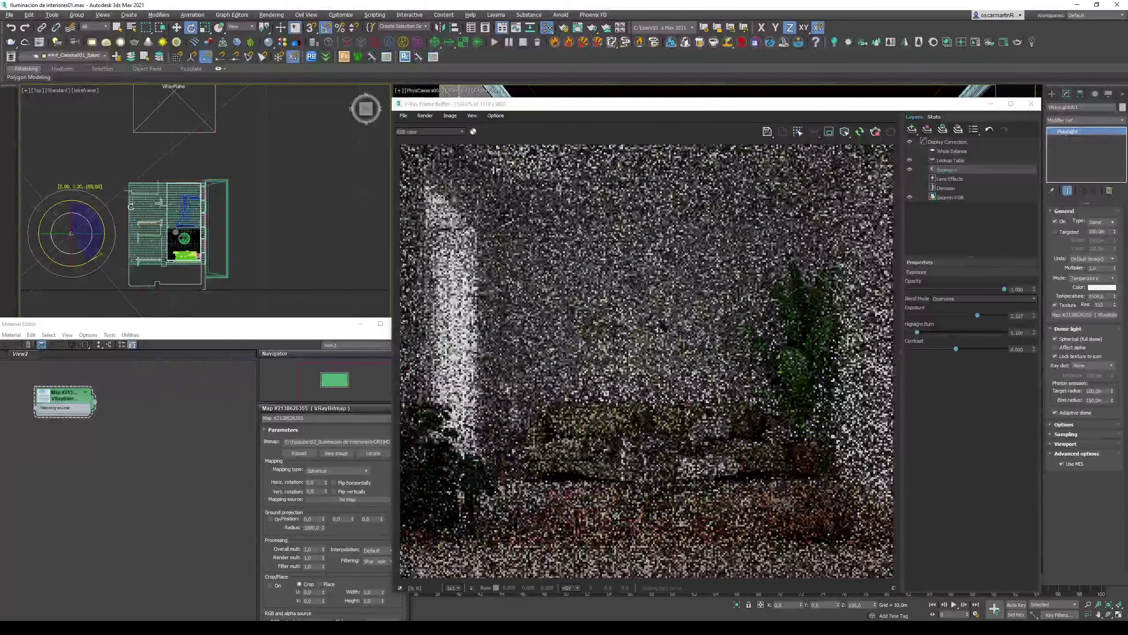
Rotate the dome light back to 45°, then to -25° for warm sun patches
click(95, 168)
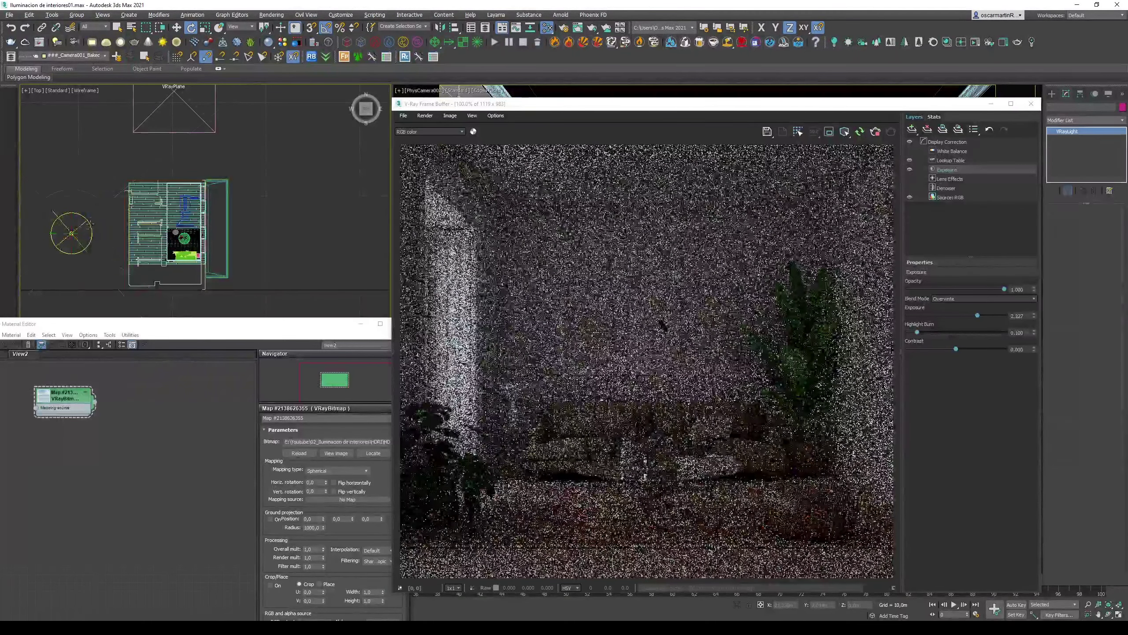
click(91, 222)
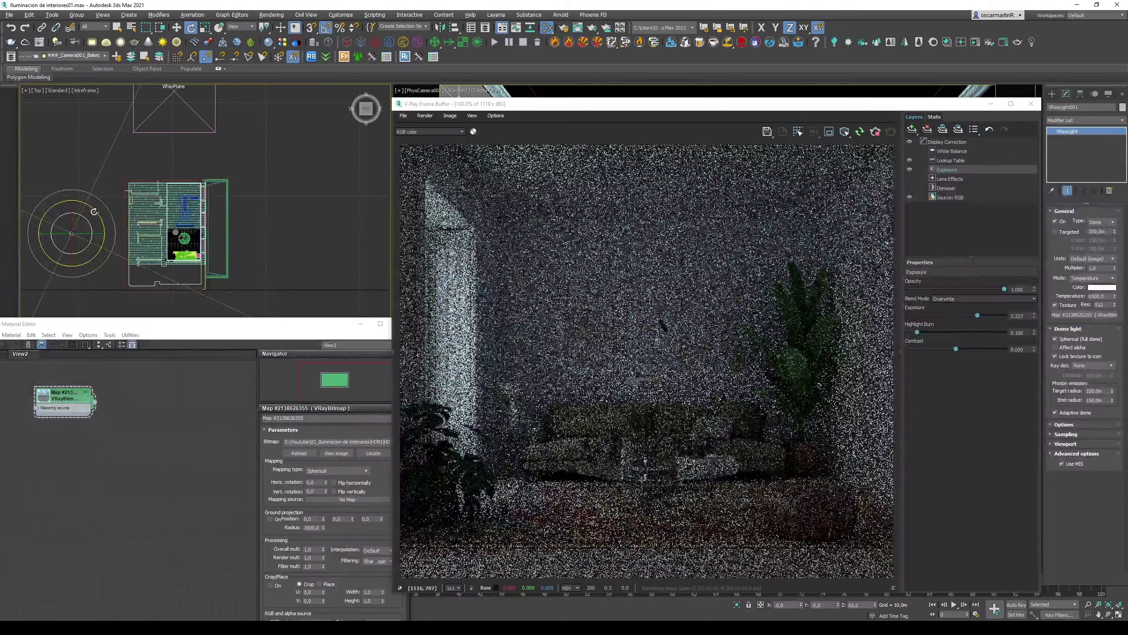
drag(99, 199, 96, 223)
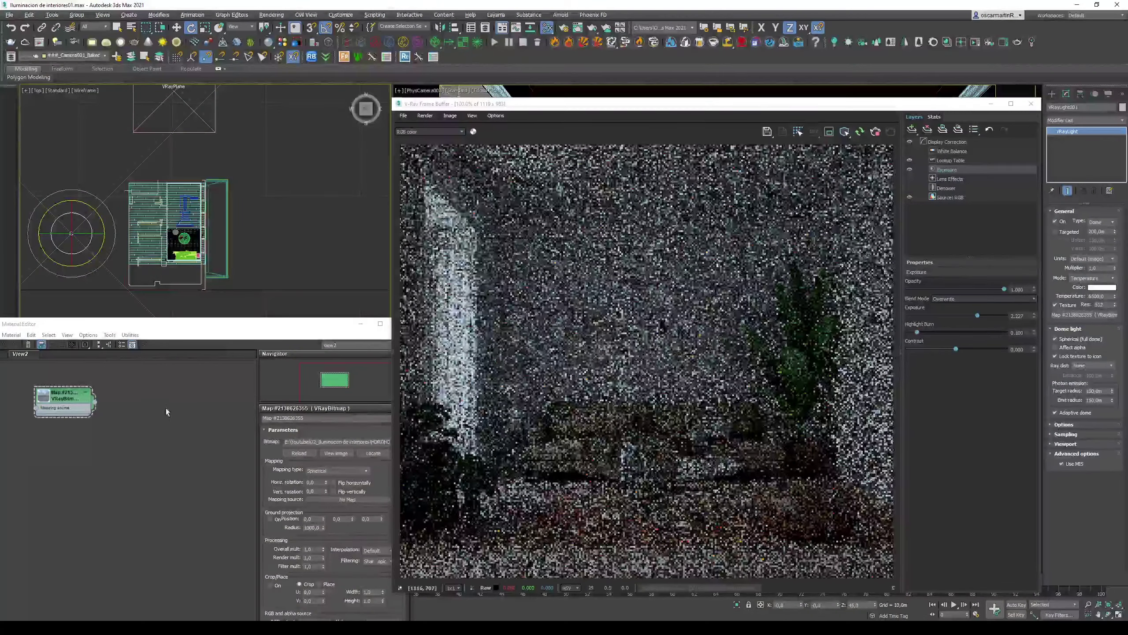
click(89, 168)
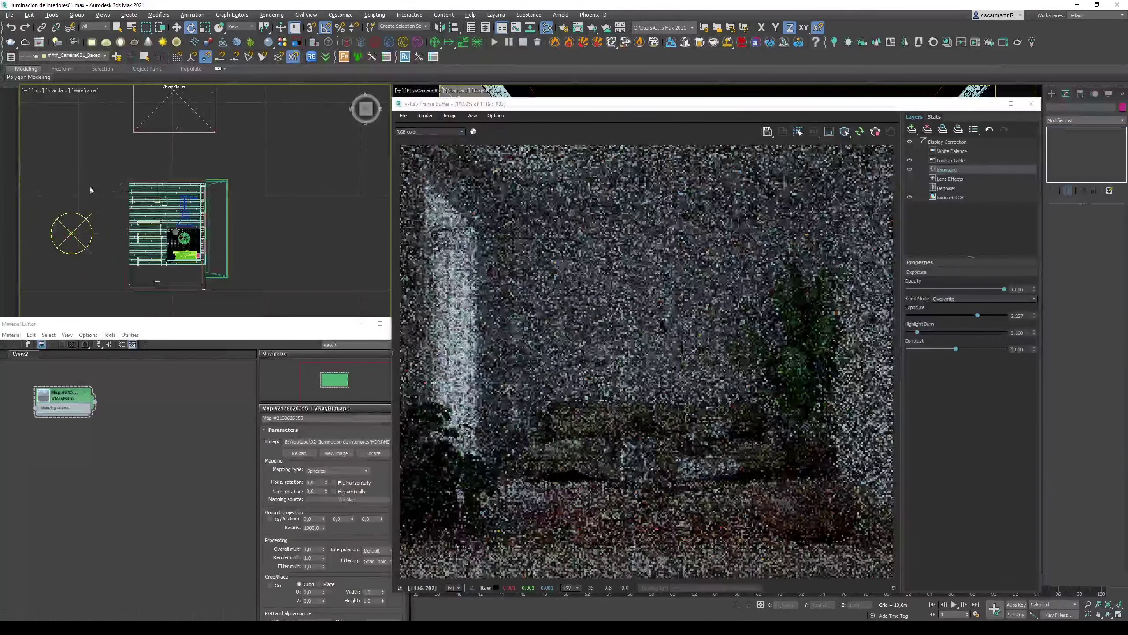
click(89, 224)
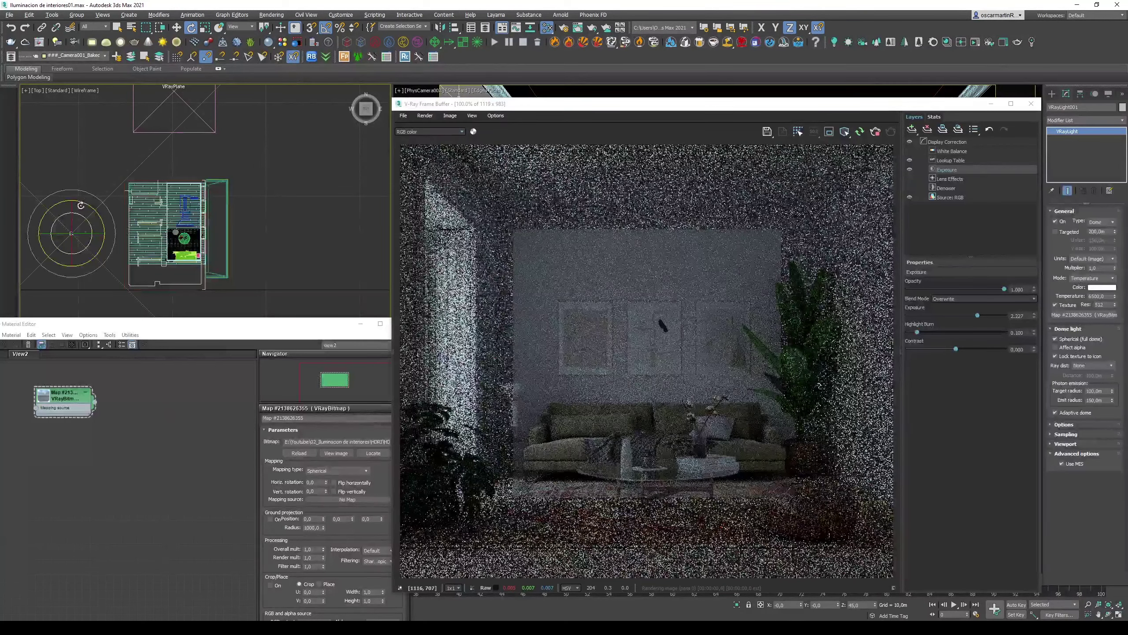
drag(89, 224, 97, 217)
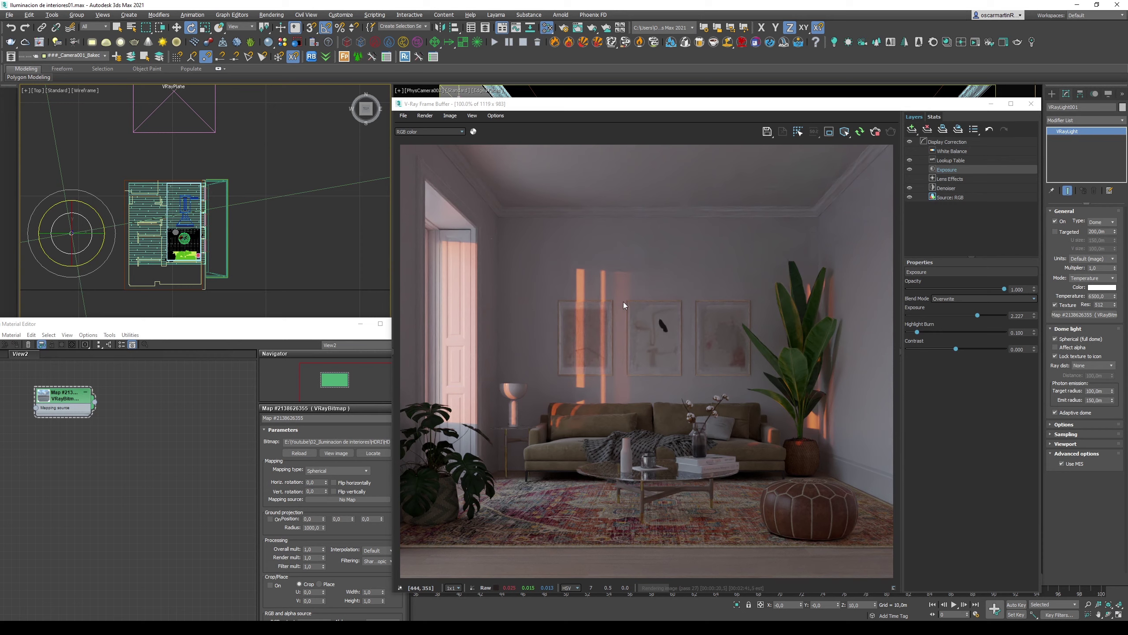
Enable White Balance in the VFB layers and lower its Temperature for a cooler look
click(952, 151)
click(910, 151)
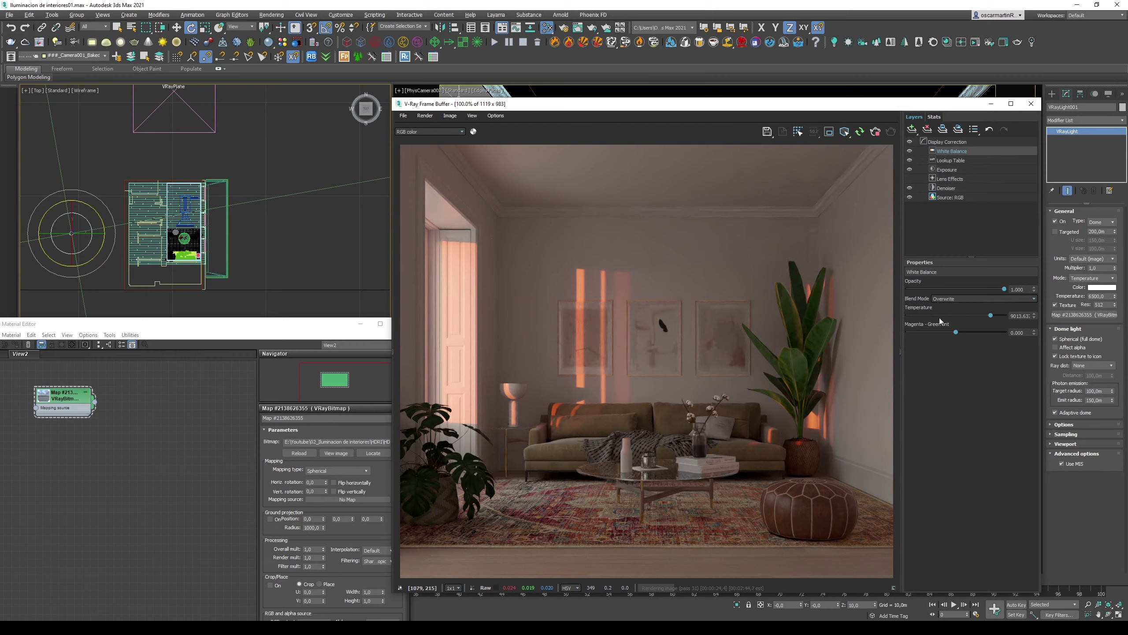
drag(936, 315, 938, 316)
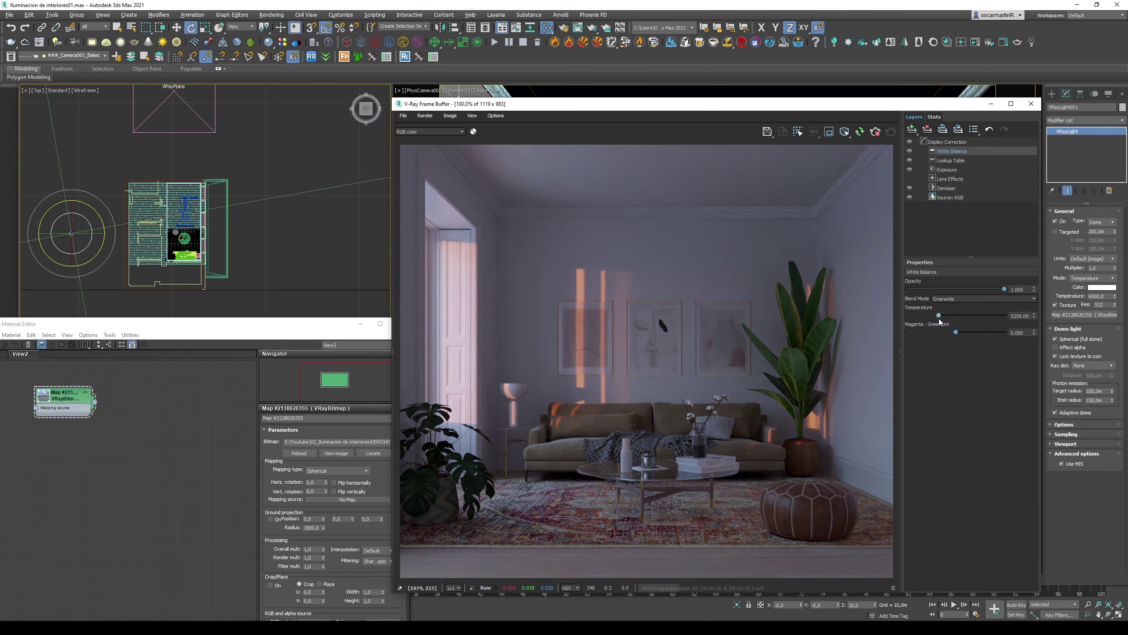
drag(960, 323, 937, 328)
Turn the dome light to -5°, load a new sky HDR file, and lower exposure to -1.636
drag(88, 219, 97, 217)
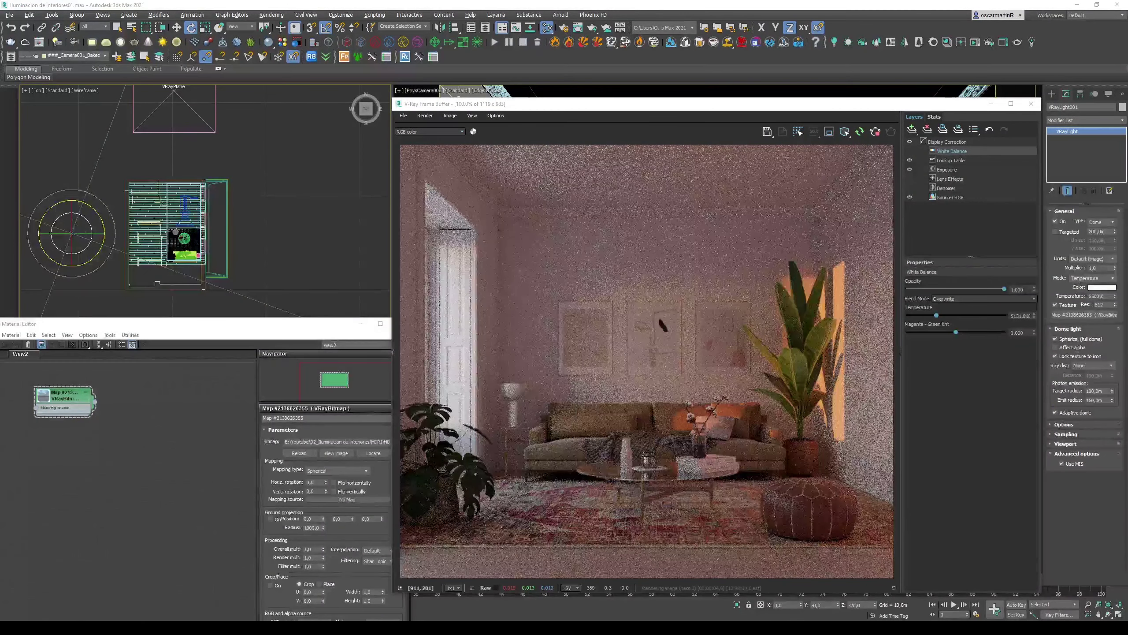
drag(743, 249, 336, 443)
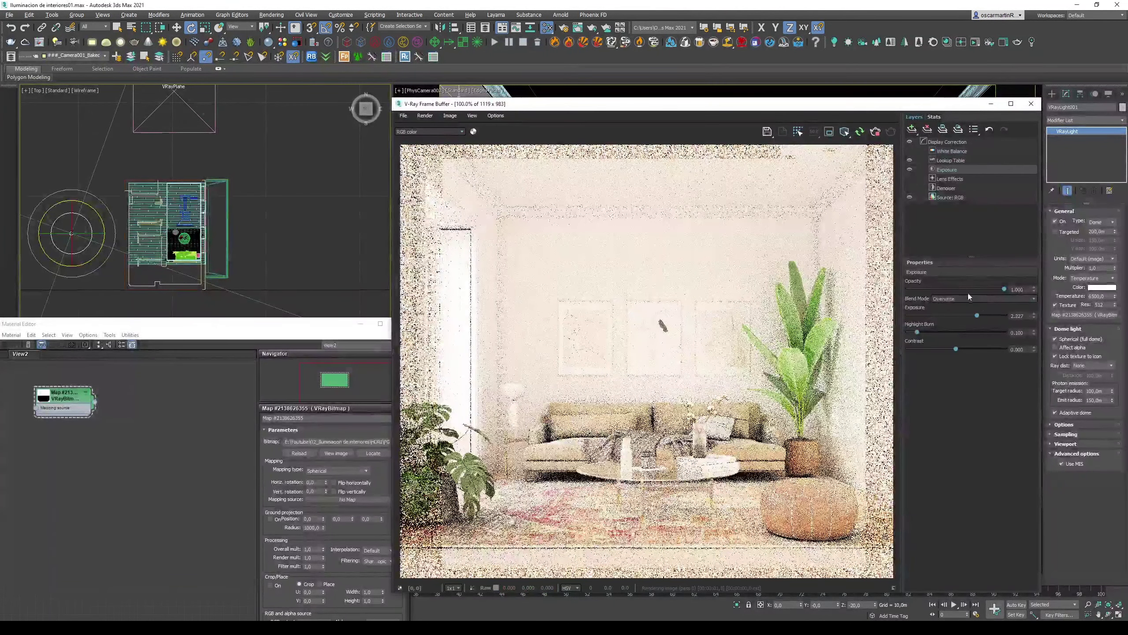
drag(977, 315, 944, 316)
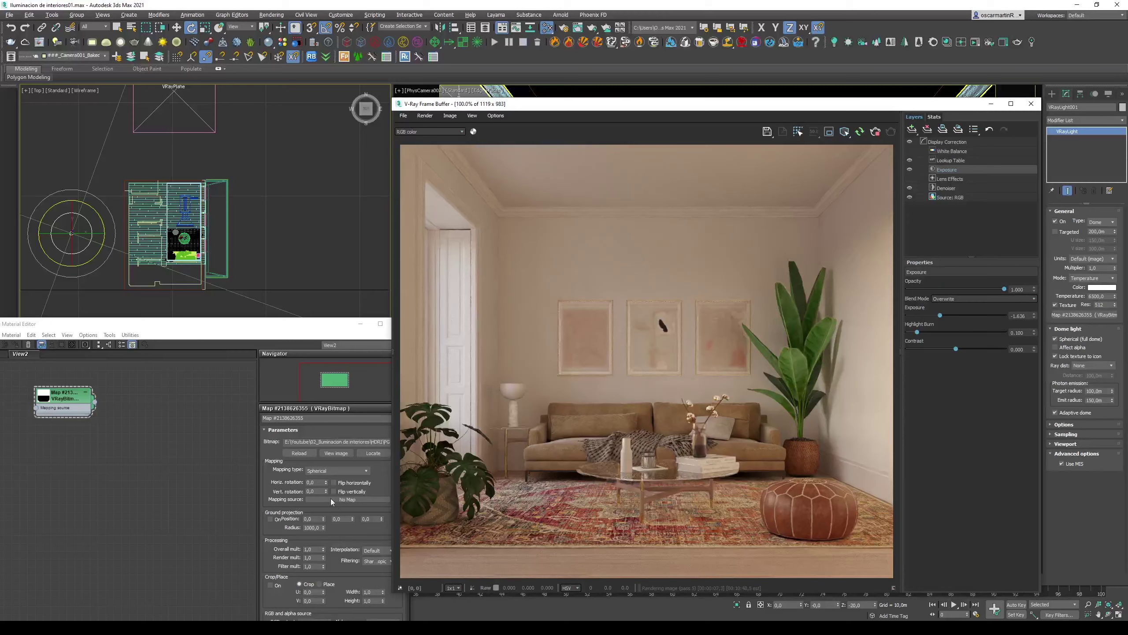
Set the sky VRayBitmap's Overall mult to 0,02
click(317, 550)
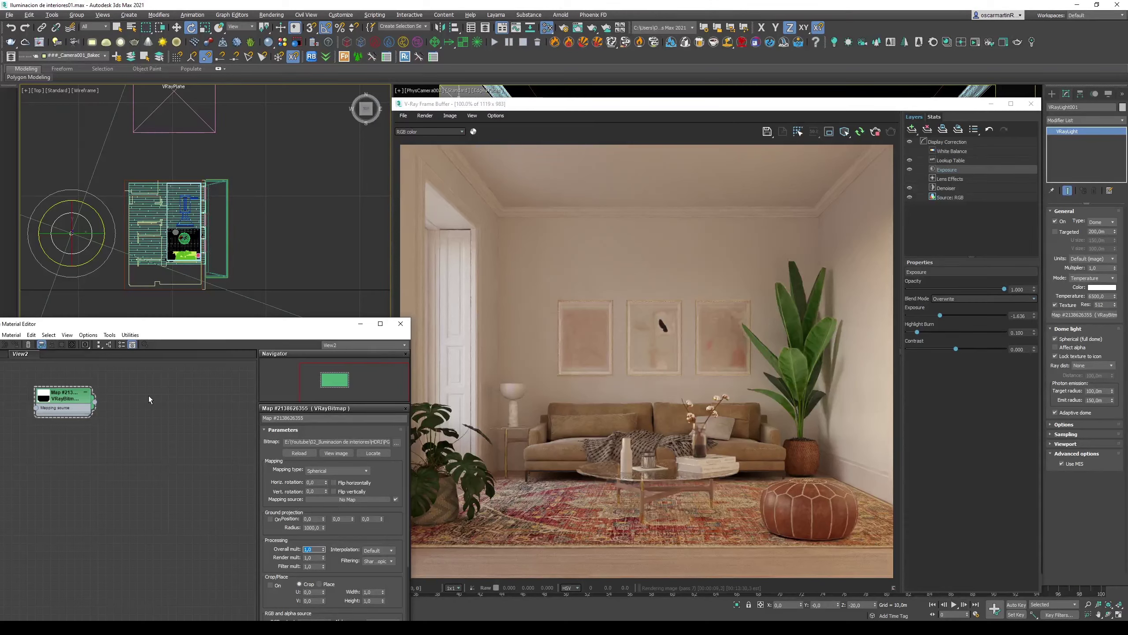
text(,)
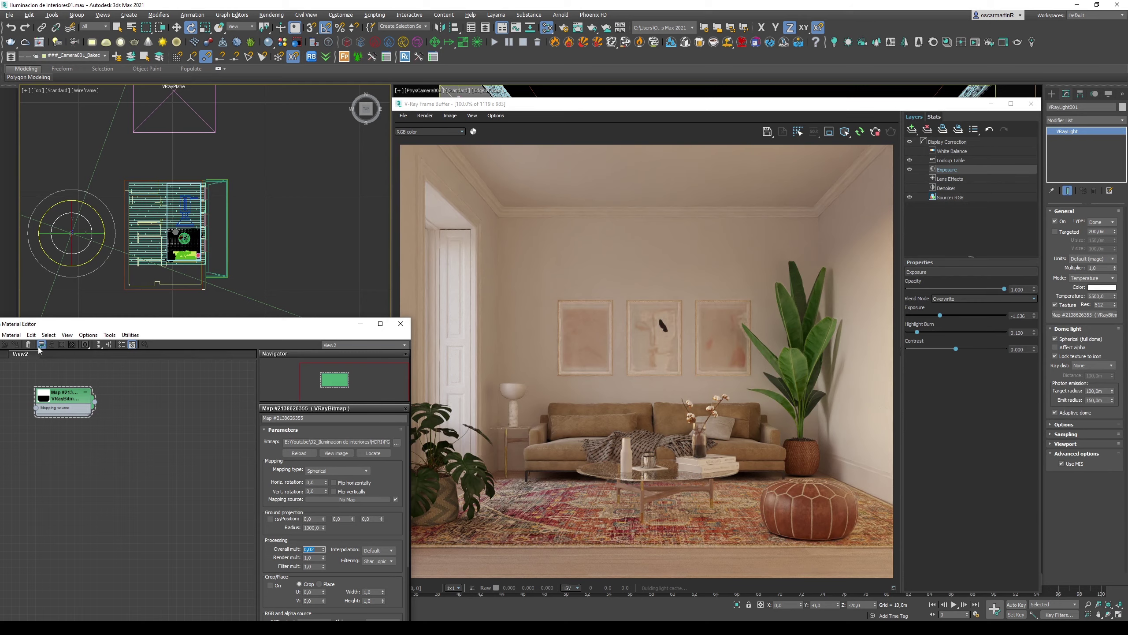
key(Return)
Preview the sky map, test its Horiz. rotation, reset it to 0, and close the preview
right_click(63, 398)
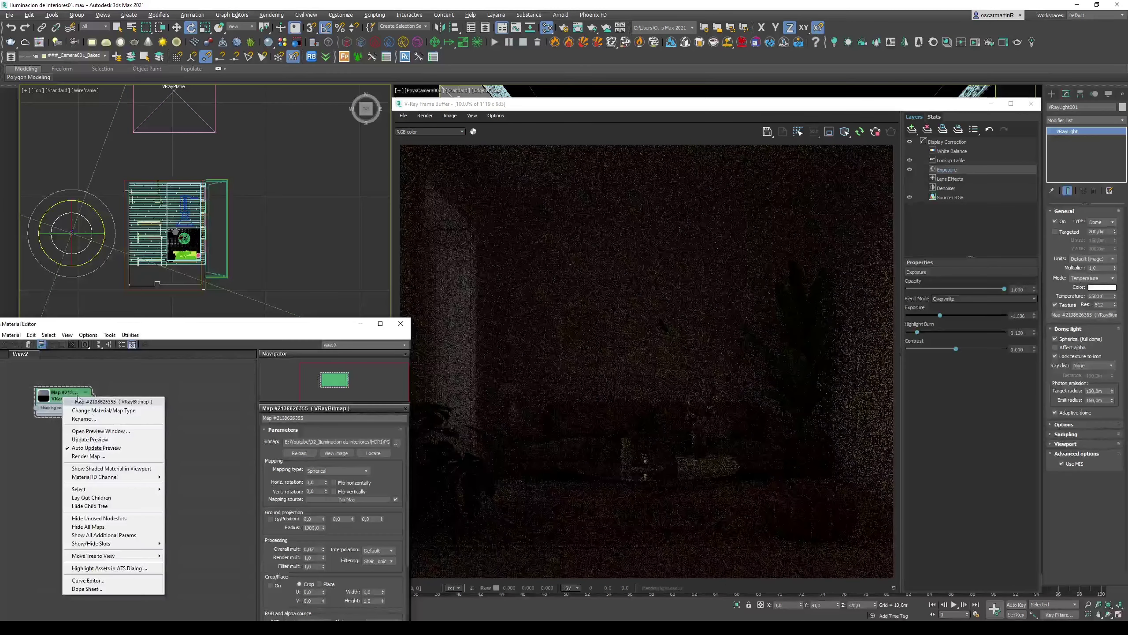
click(102, 430)
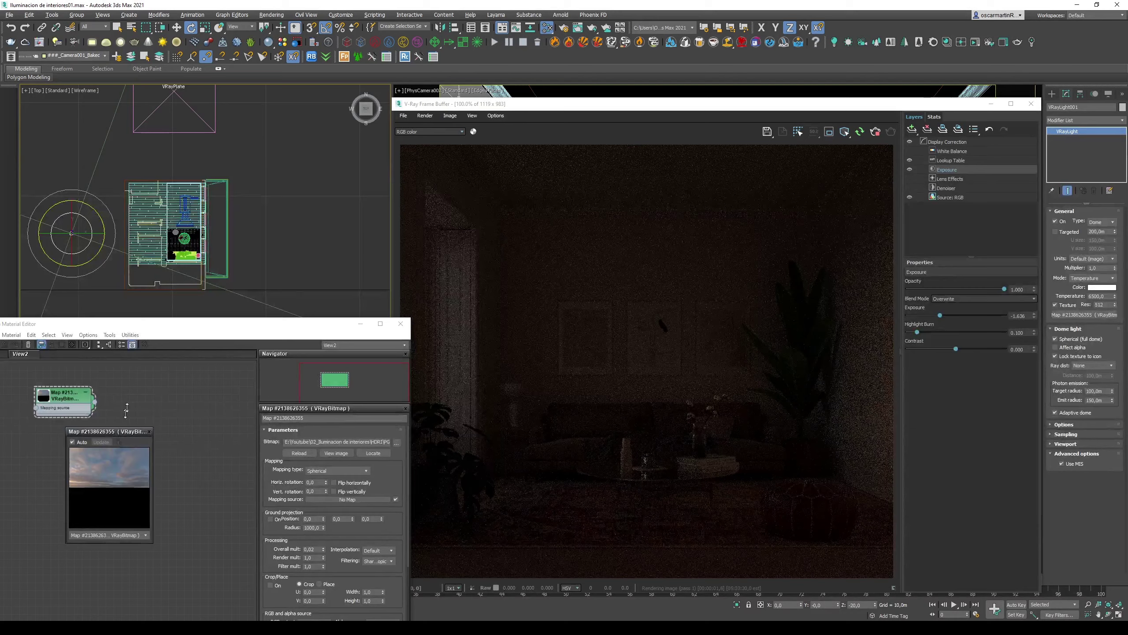
drag(153, 428, 368, 214)
drag(174, 220, 563, 152)
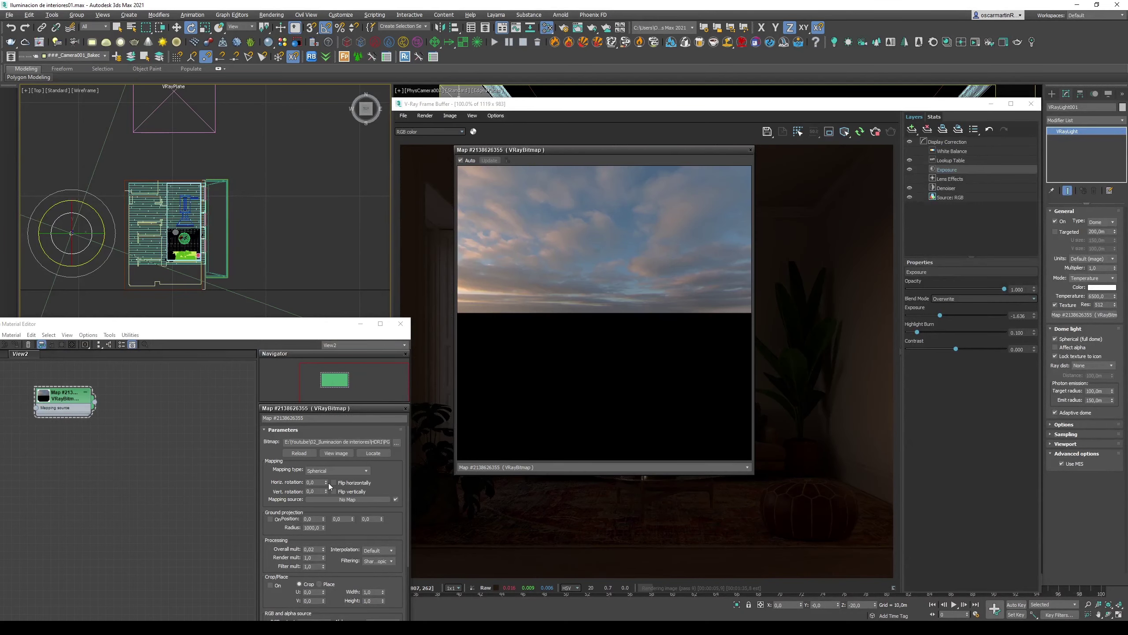
drag(327, 483, 327, 452)
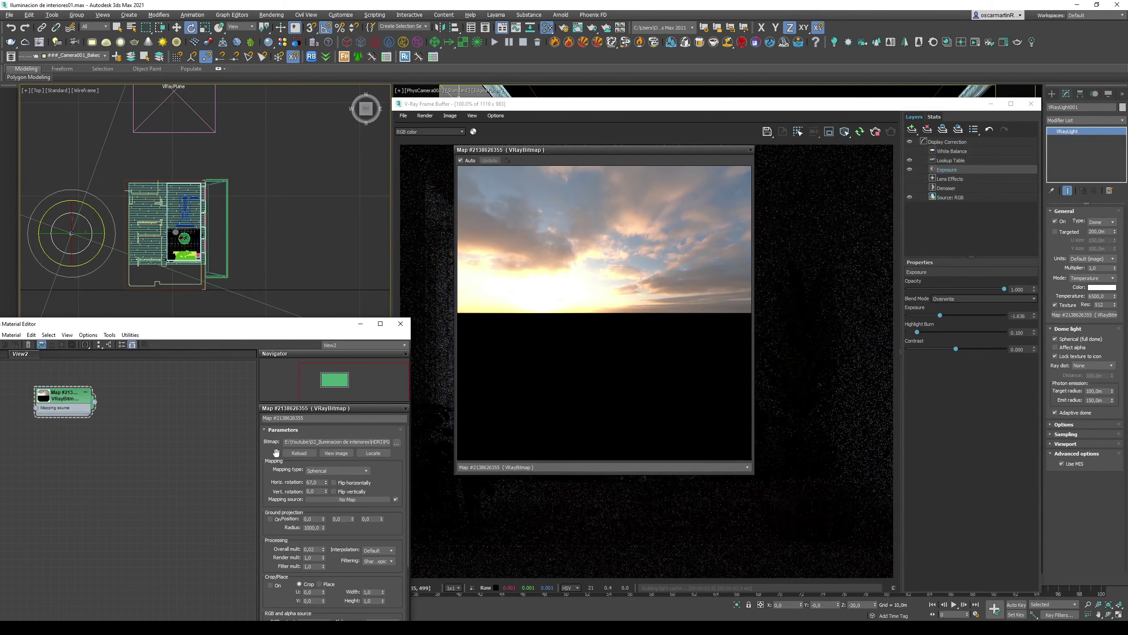
right_click(325, 484)
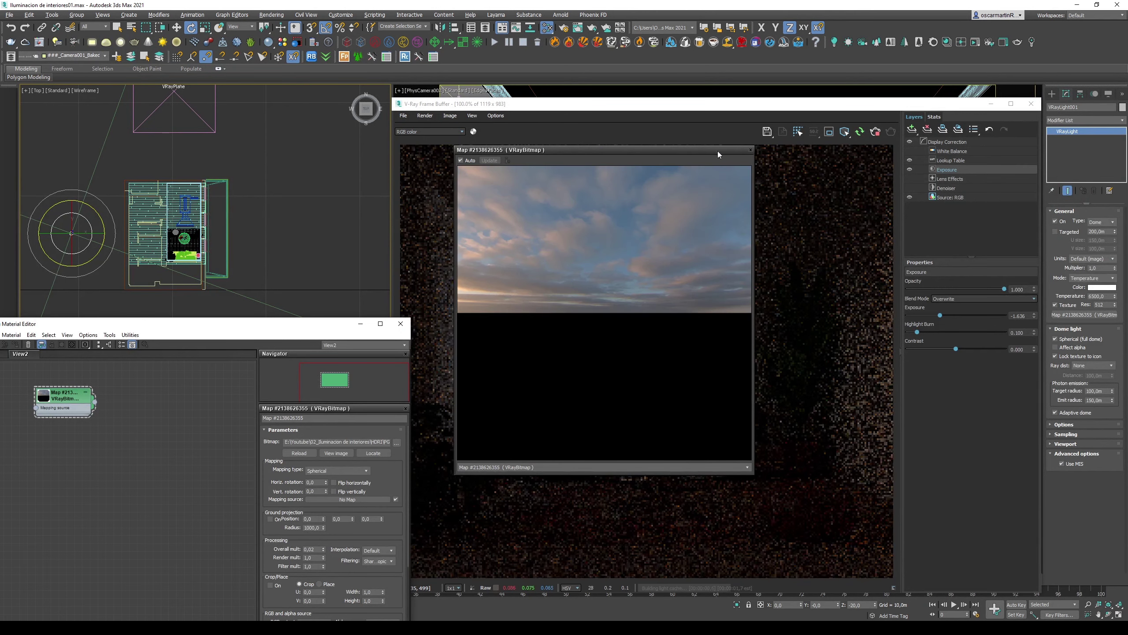
click(751, 150)
Rotate the dome light 45° about Z and push VFB exposure up toward 3.8
click(114, 237)
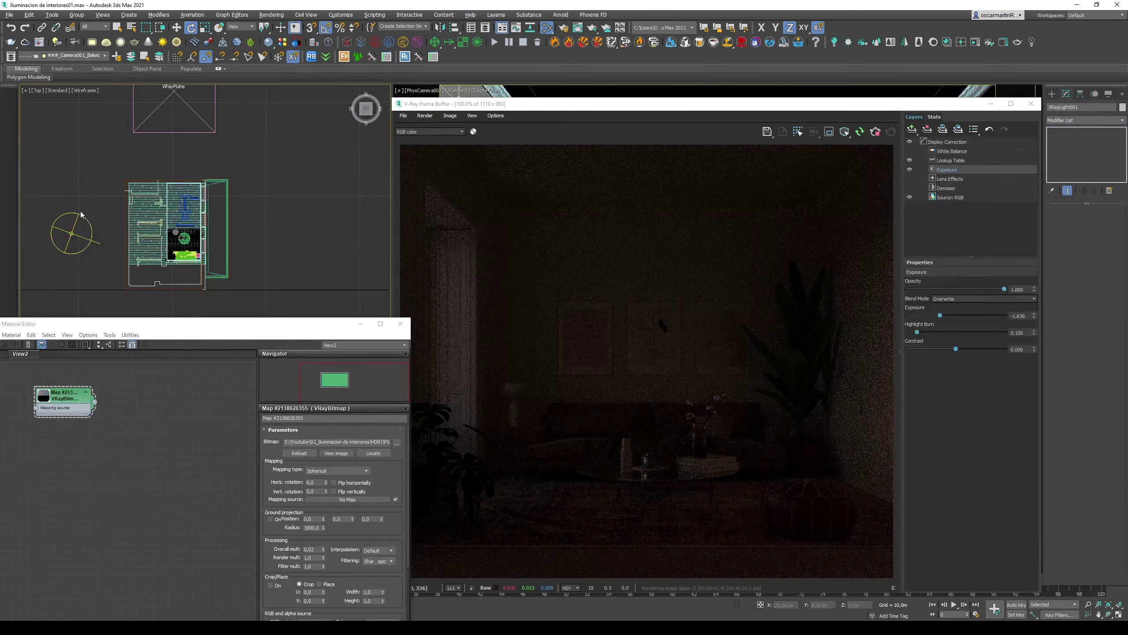
click(85, 238)
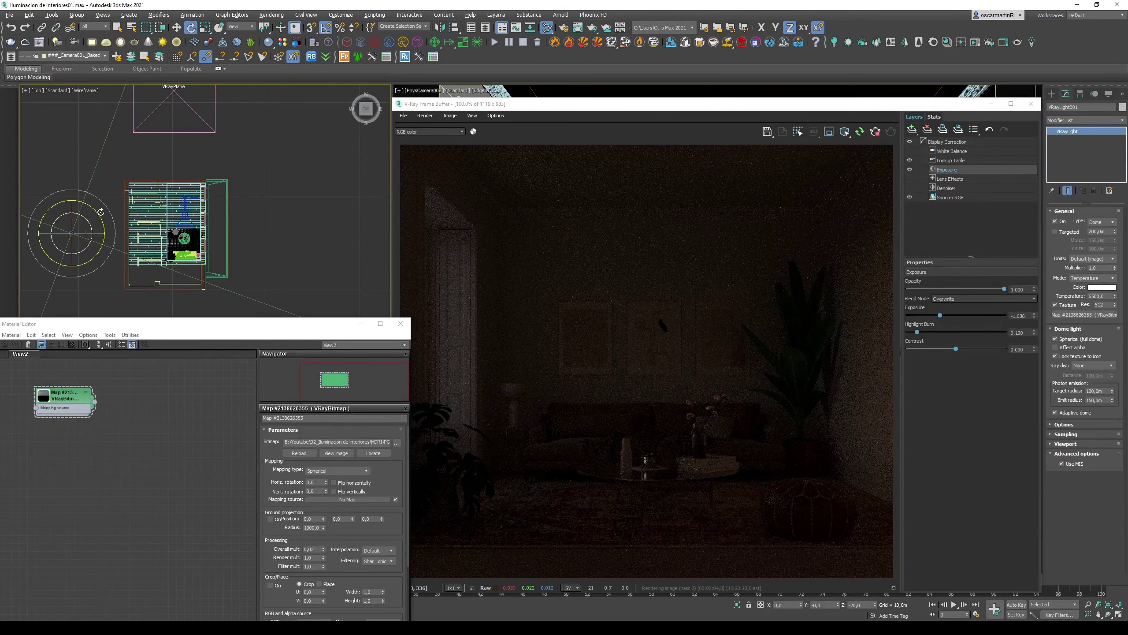
drag(101, 212, 91, 196)
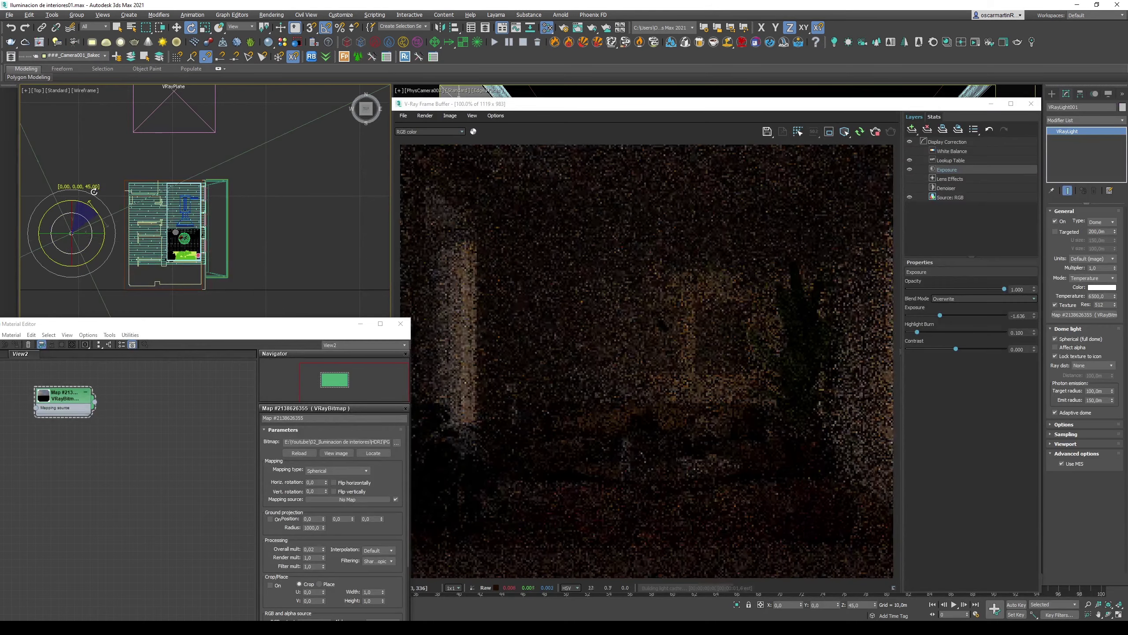
drag(941, 315, 996, 315)
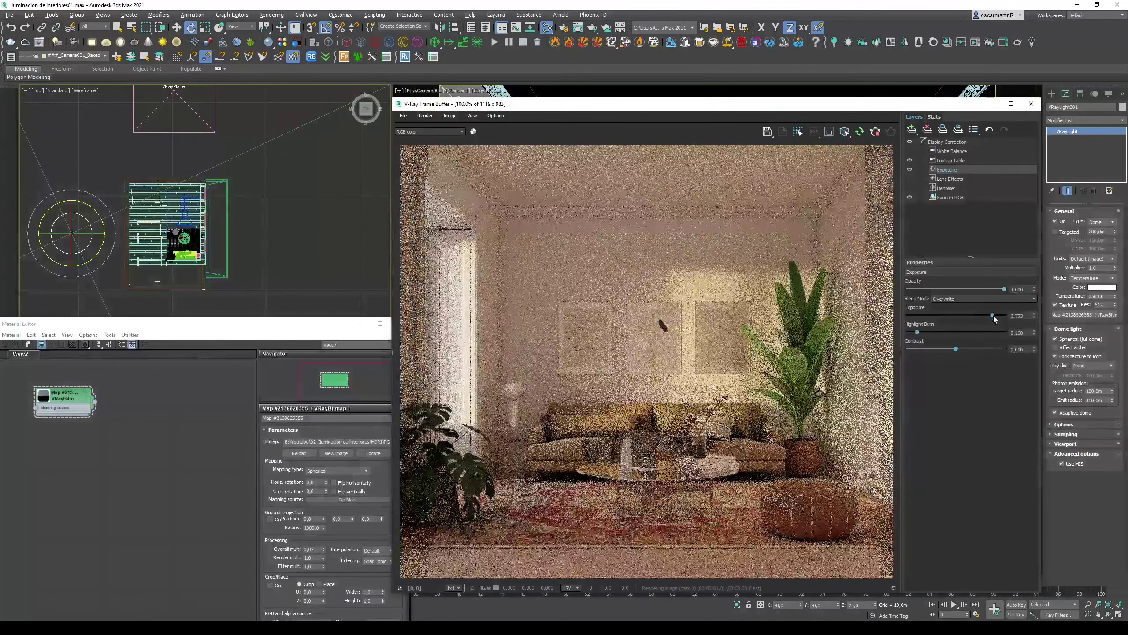